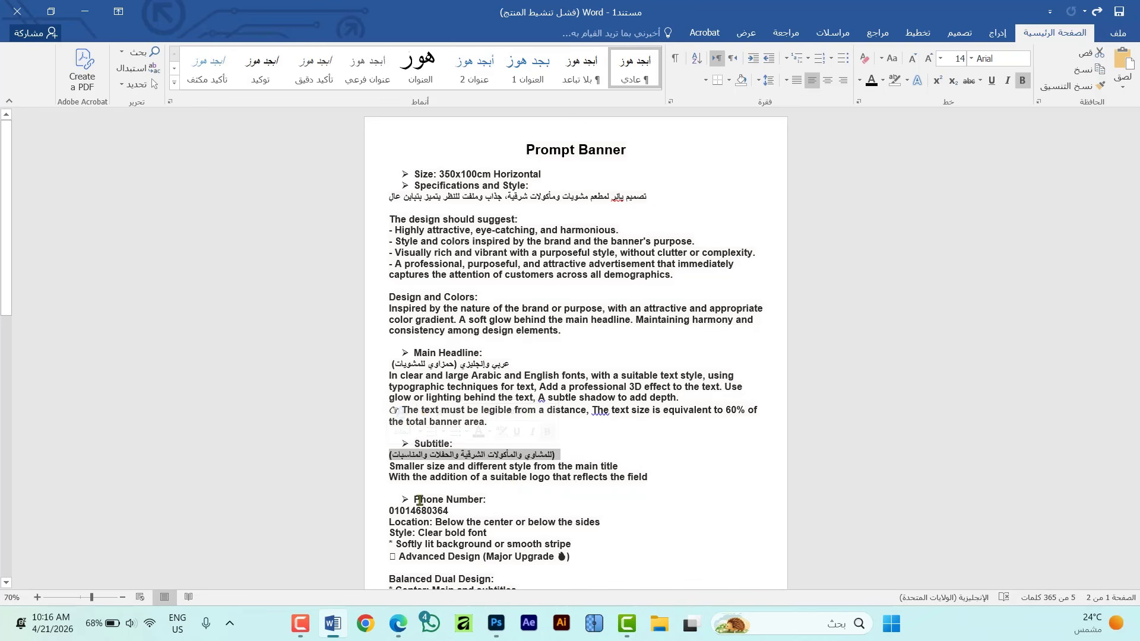
Step: Replace the restaurant type in the Specifications and Style line with "أسماك ومأكولات بحرية"
left_click_drag(413, 500, 488, 500)
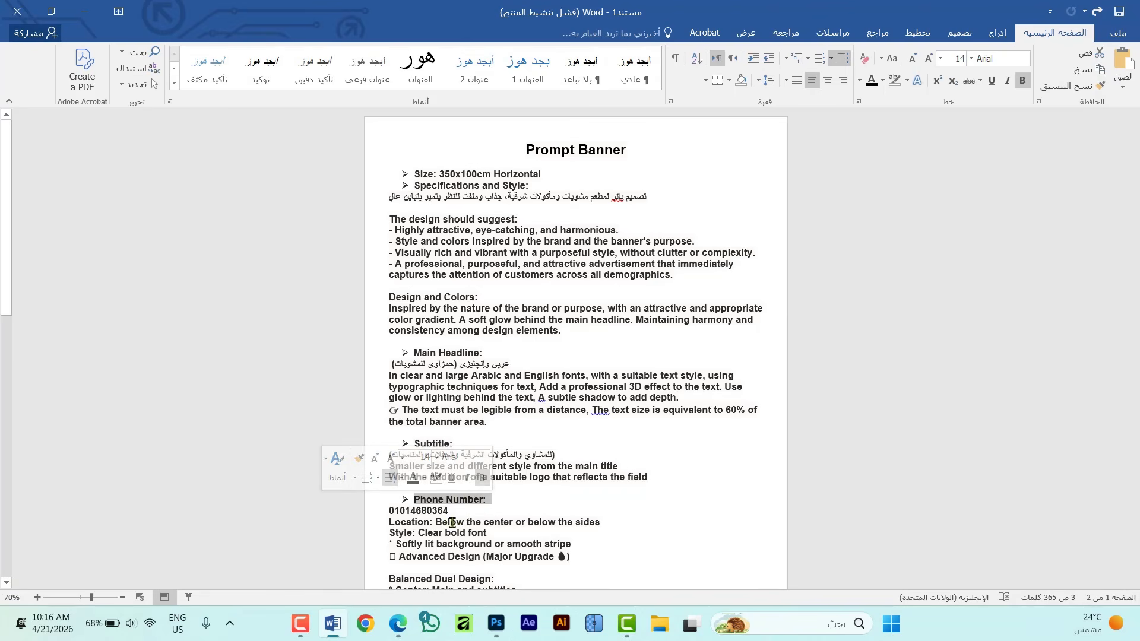
scroll(484, 520, "down", 12)
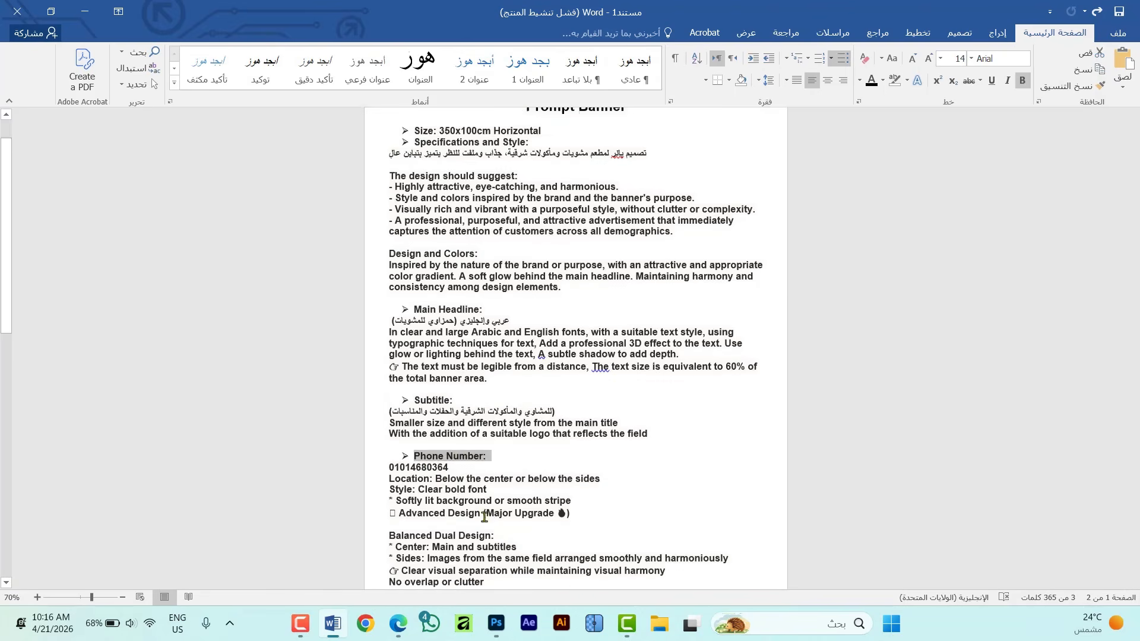
left_click_drag(408, 455, 577, 458)
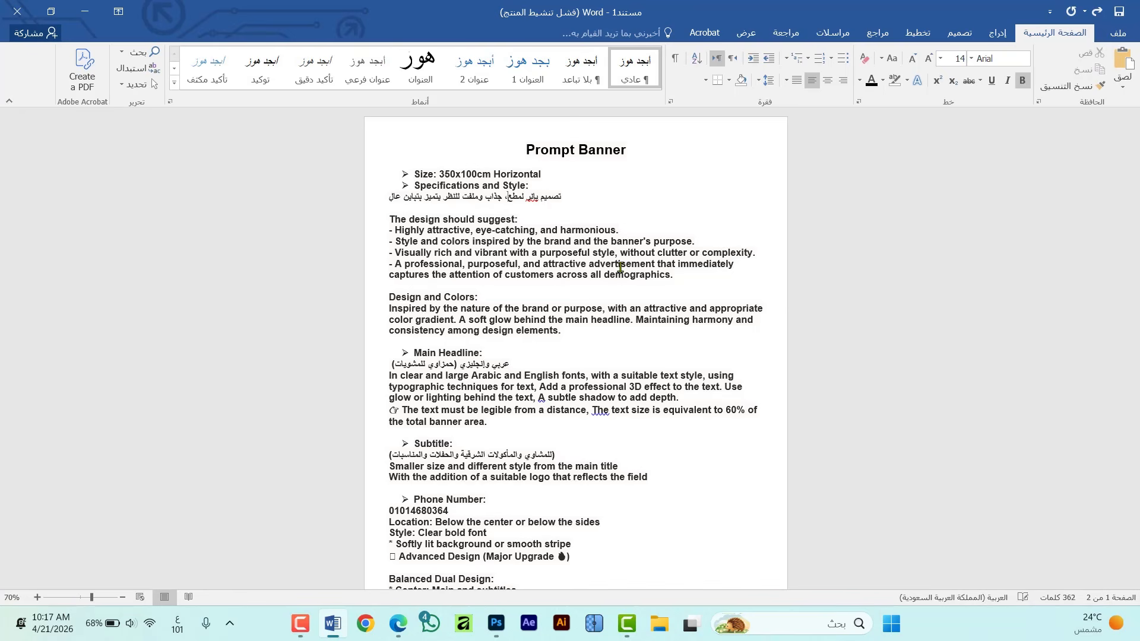
type("سماك ومأكولات بحرية")
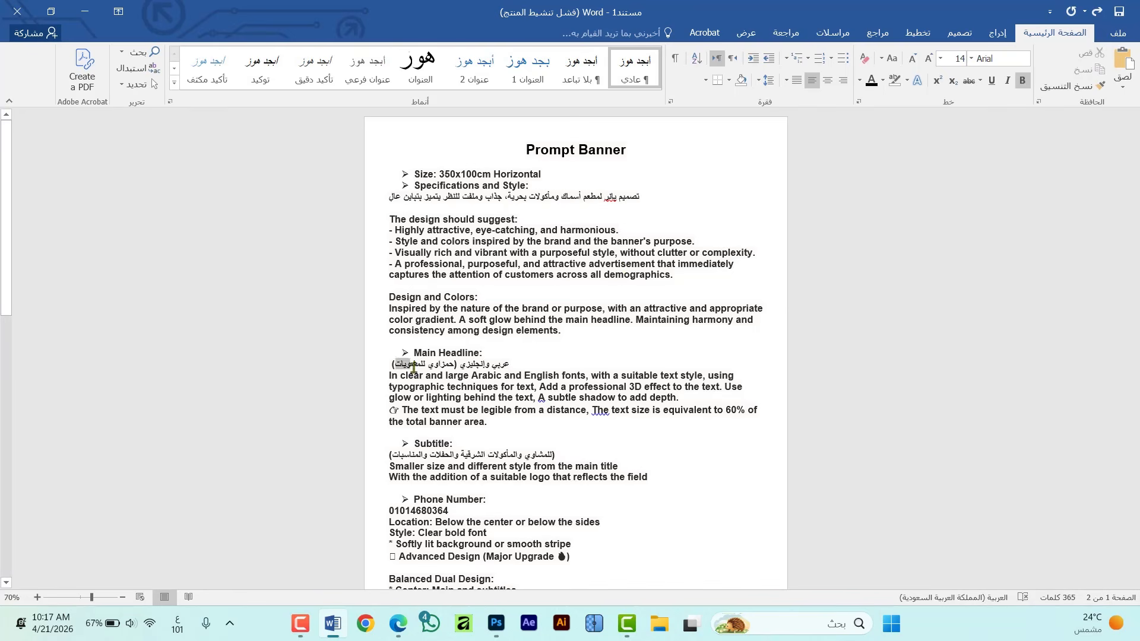
Step: Change the main headline to "أسماك أبن حميدو" and the subtitle to "للمأكولات البحرية مشوي ومقلي"
left_click_drag(414, 366, 456, 365)
type("أسماك")
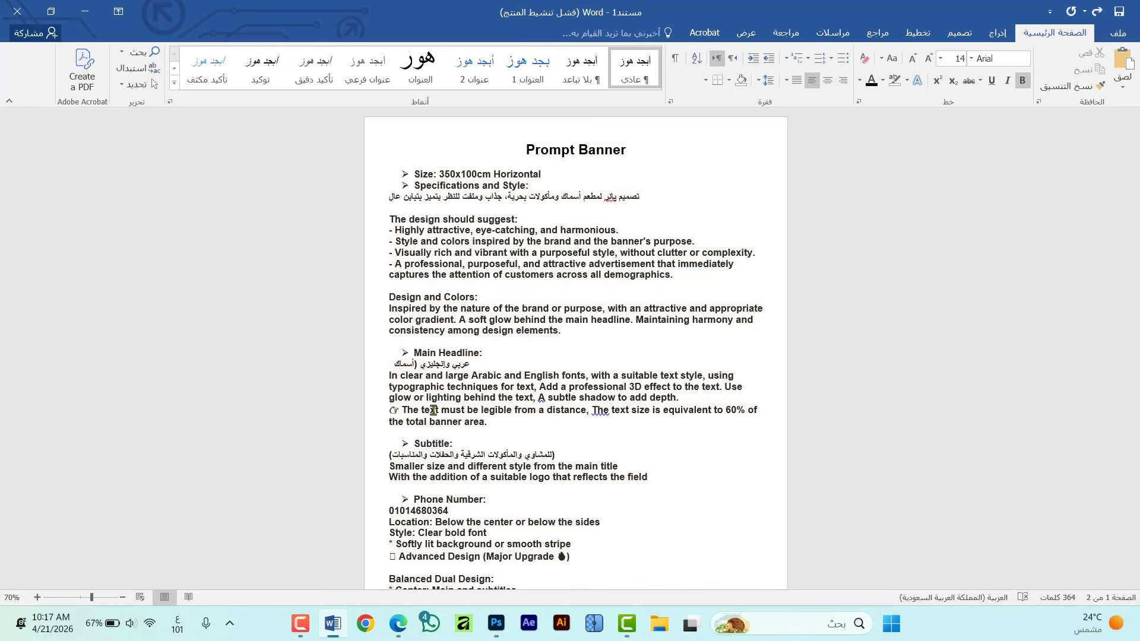
type(" أبن حميدو )")
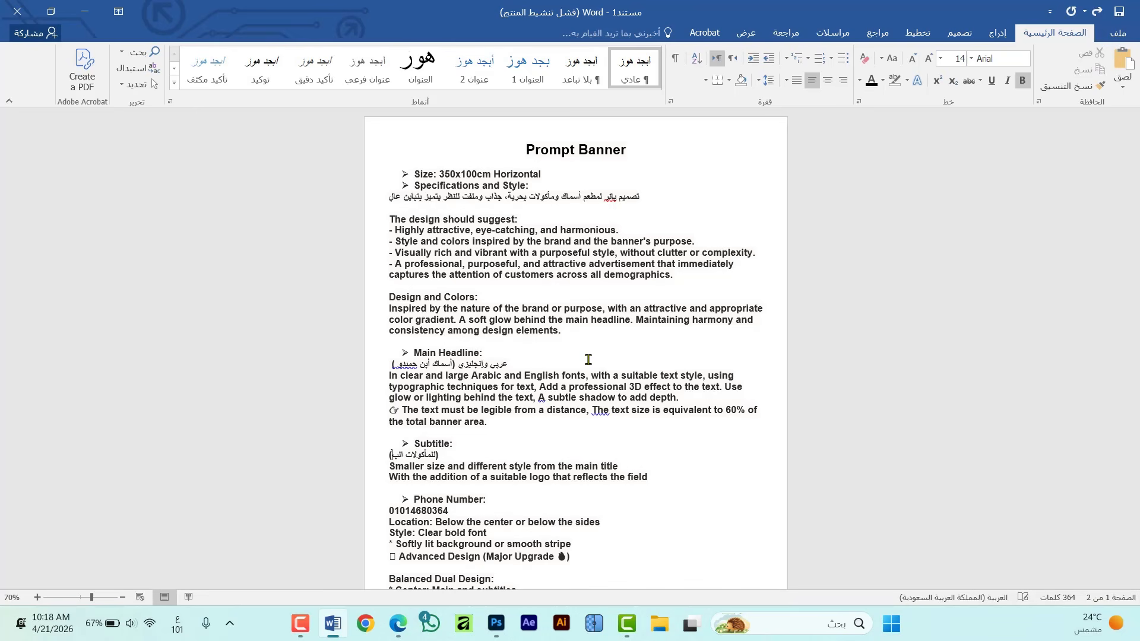
type("حرية مشوي ومقلي")
Step: Copy the entire banner prompt from the document
scroll(415, 496, "down", 3)
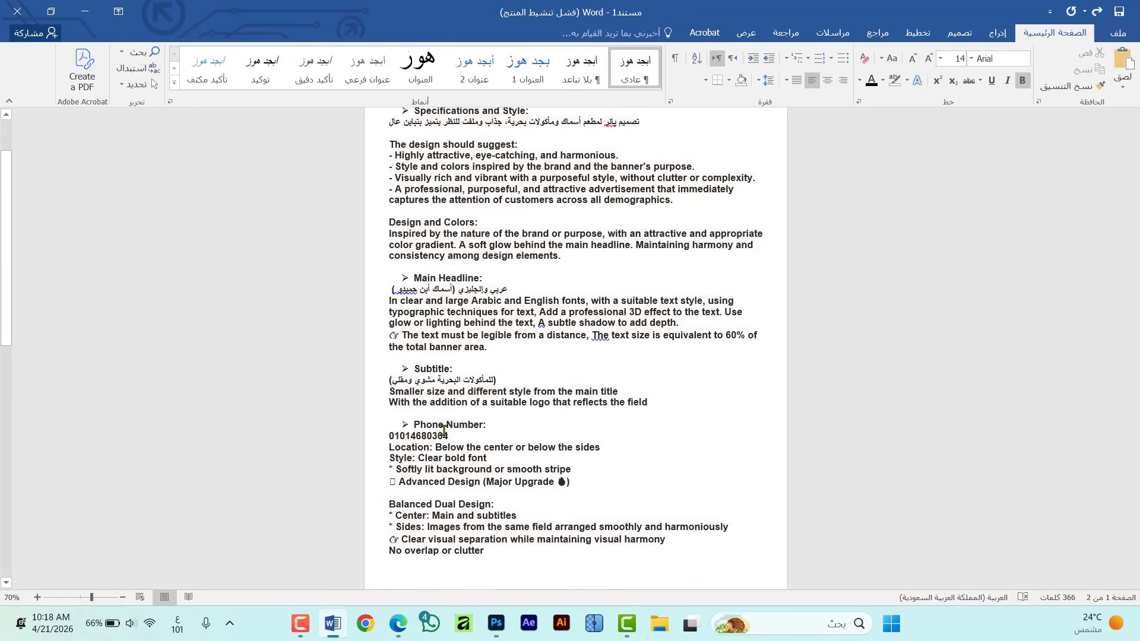
scroll(442, 431, "down", 5)
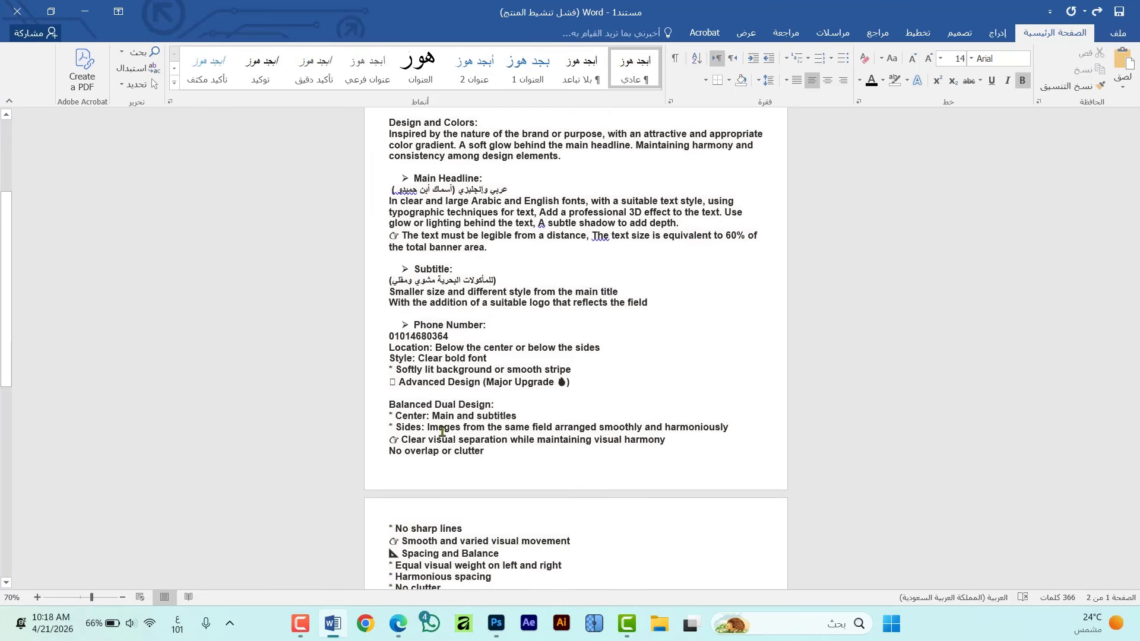
scroll(443, 432, "down", 1)
scroll(414, 328, "down", 11)
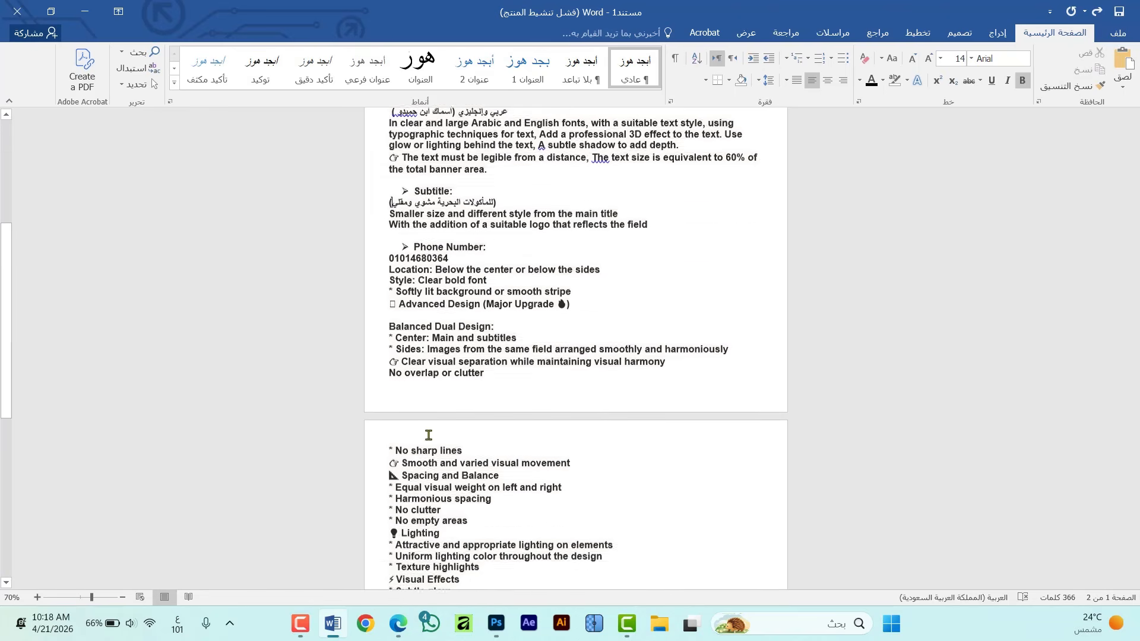
left_click(428, 457)
key("ctrl+a")
right_click(451, 309)
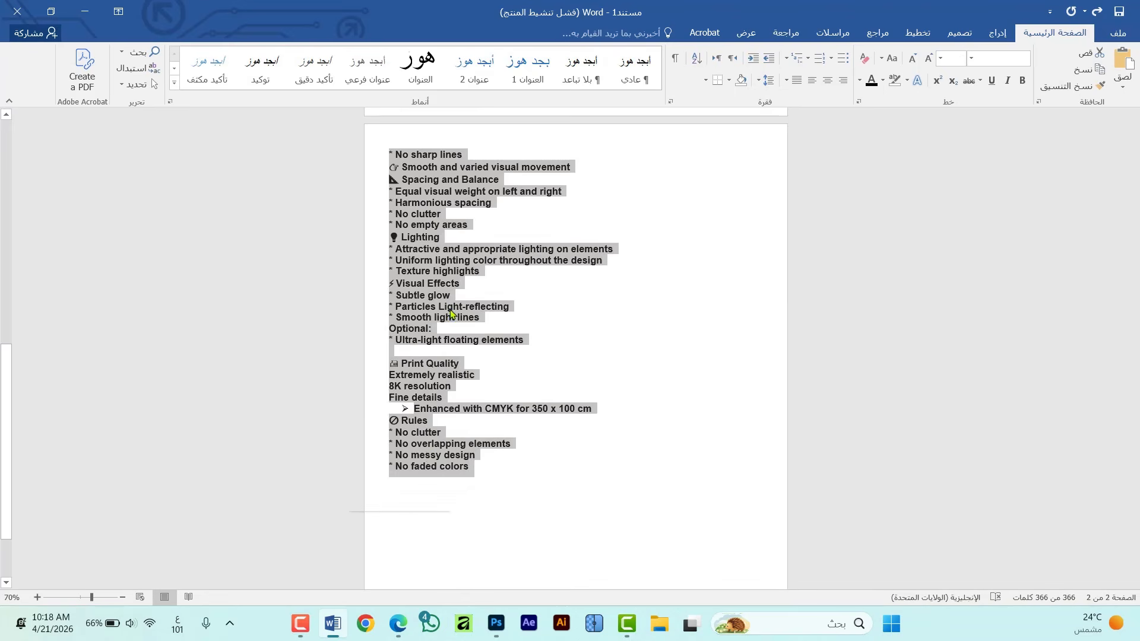
left_click(420, 339)
Step: Switch to Arena in the browser and submit the copied prompt for side-by-side image generation
left_click(399, 624)
key("ctrl+v")
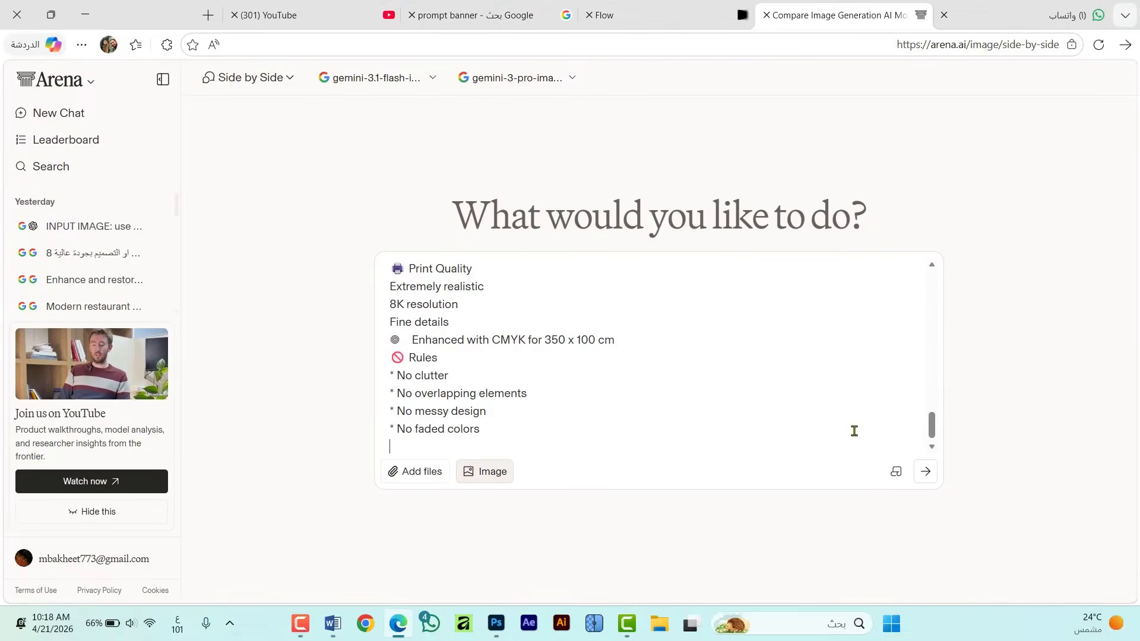
left_click(926, 473)
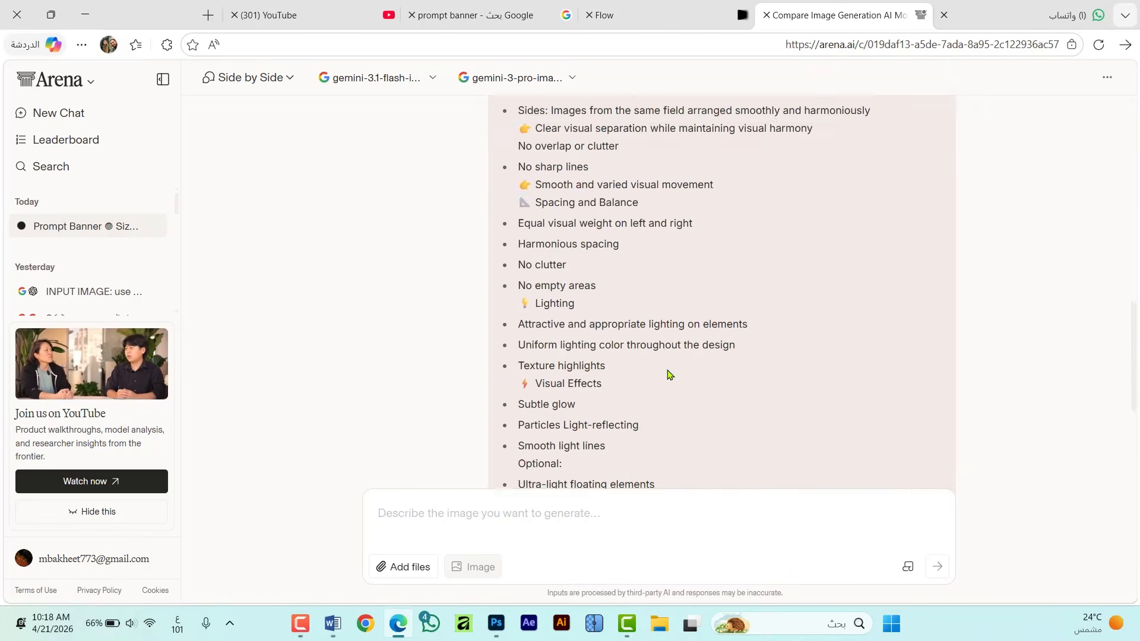
Step: Create a new project in Flow and generate one 16:9 image from the copied prompt with Nano Banana 2
left_click(650, 20)
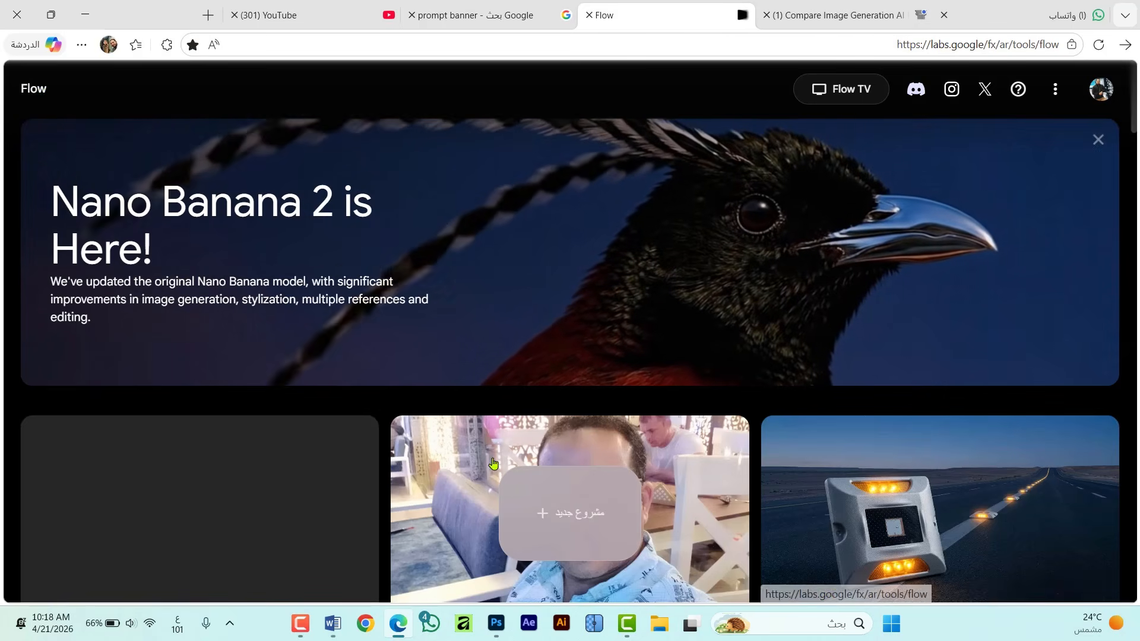
left_click(549, 516)
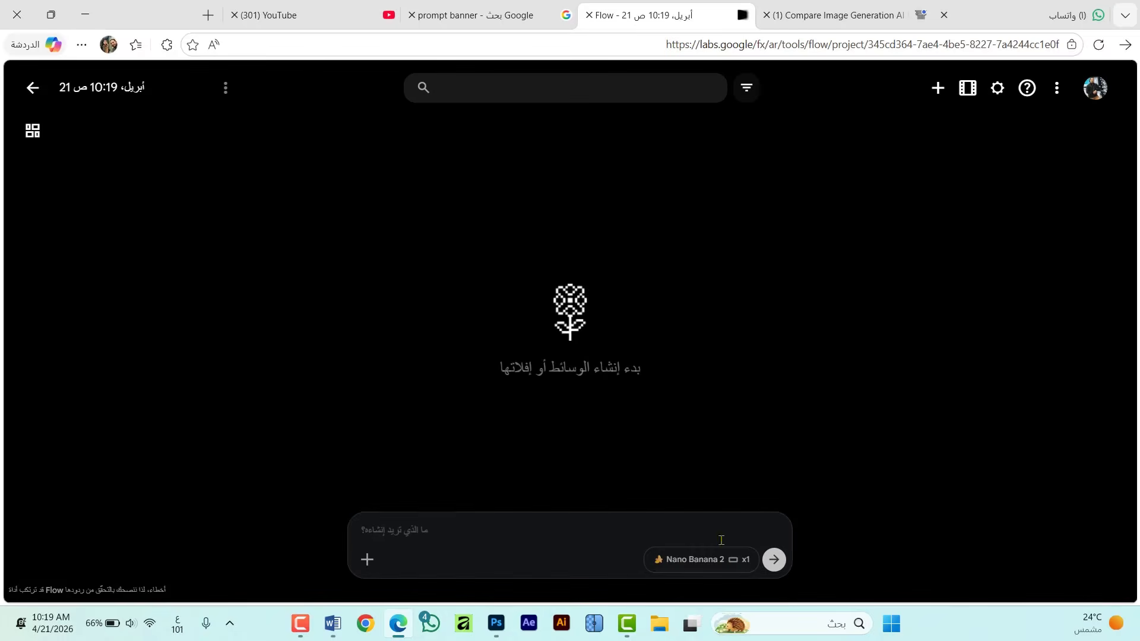
left_click(730, 558)
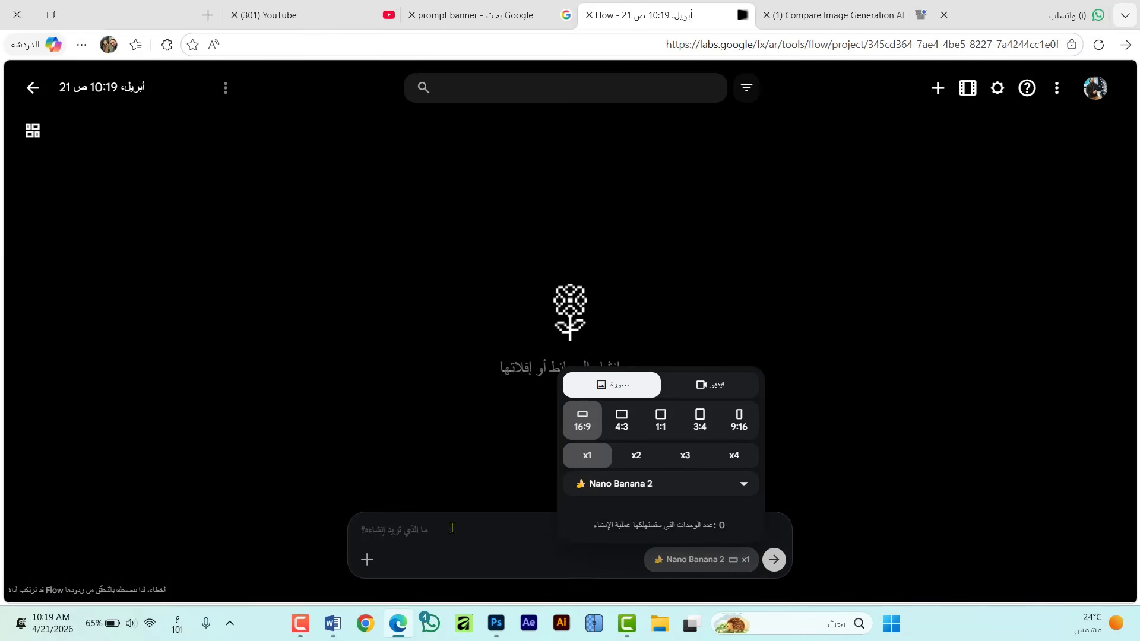
left_click(424, 527)
key("ctrl+v")
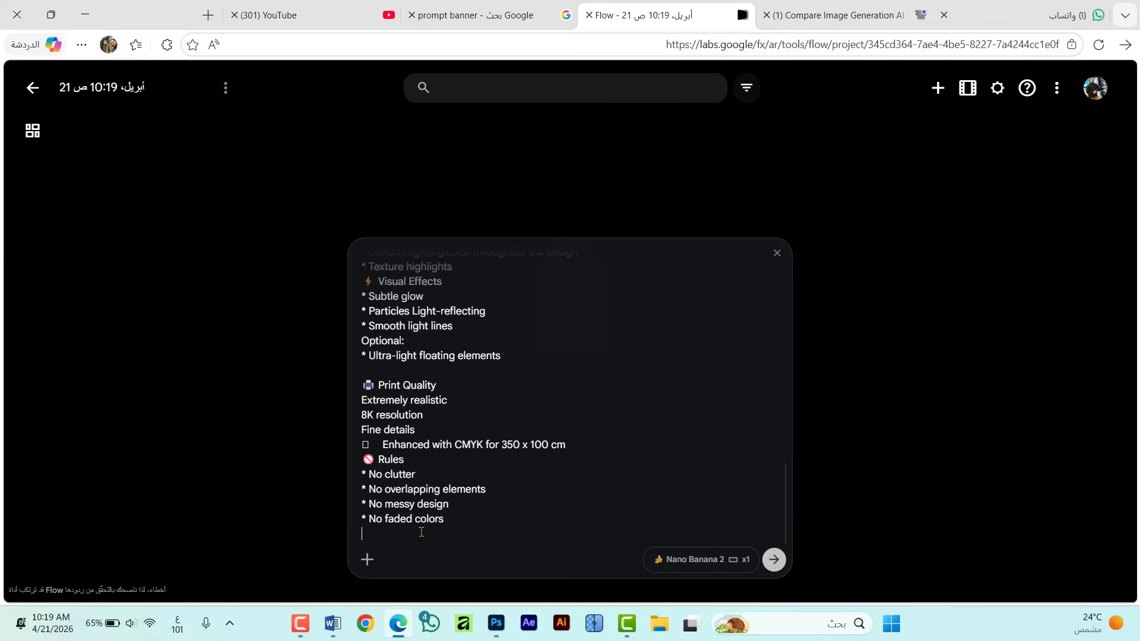
left_click(774, 559)
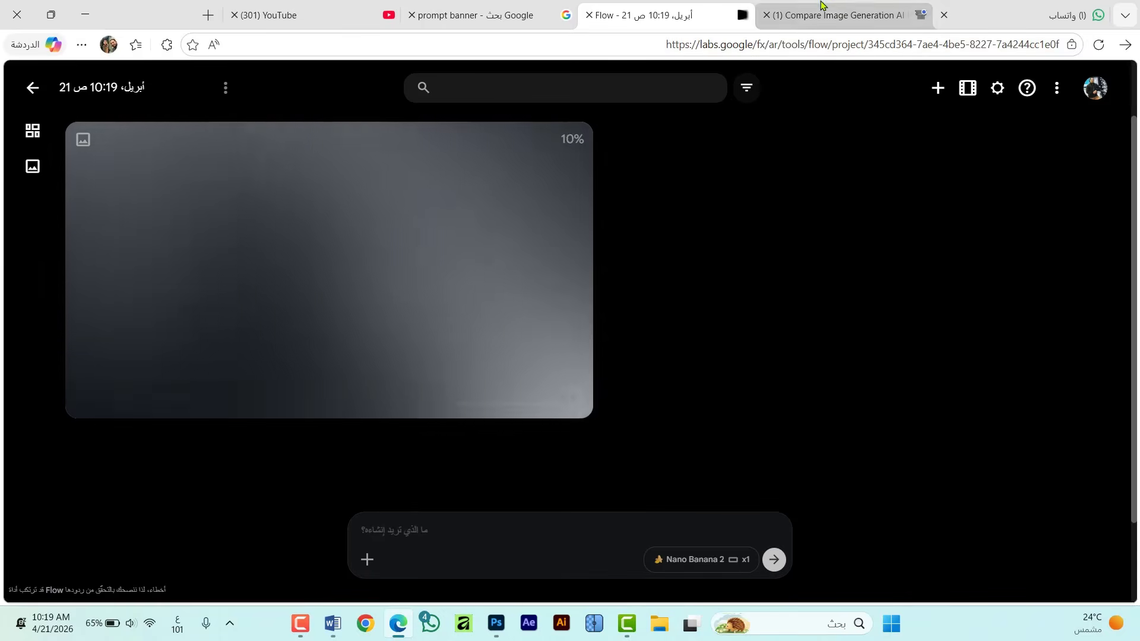
Step: Enlarge the first model's seafood banner in Arena, and open the banner generated in Flow to inspect it
left_click(838, 15)
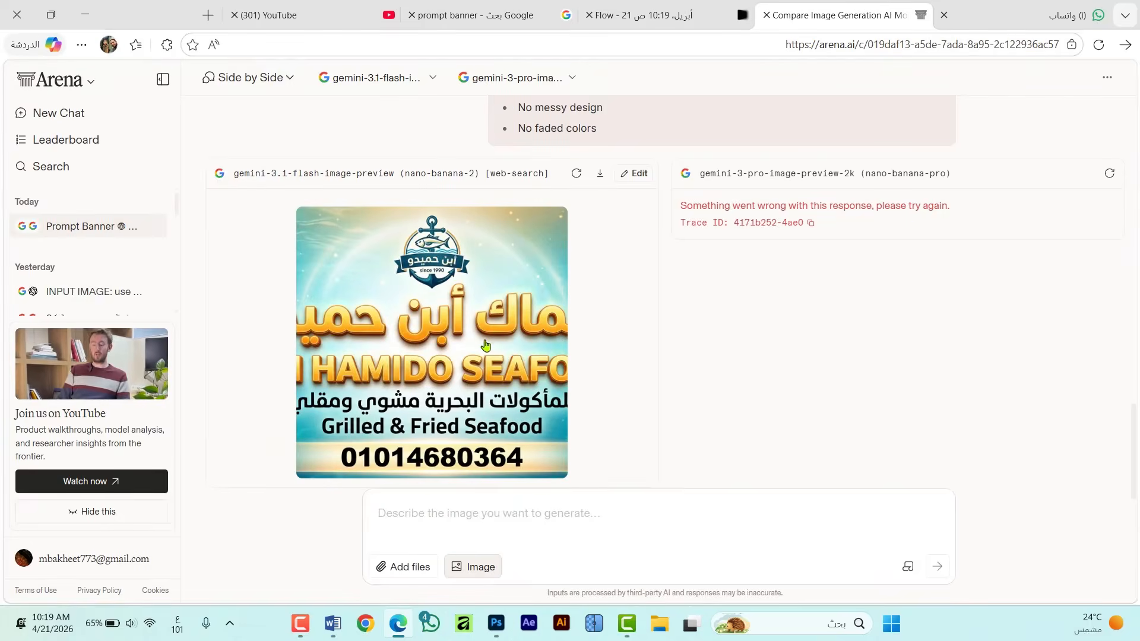
left_click(482, 343)
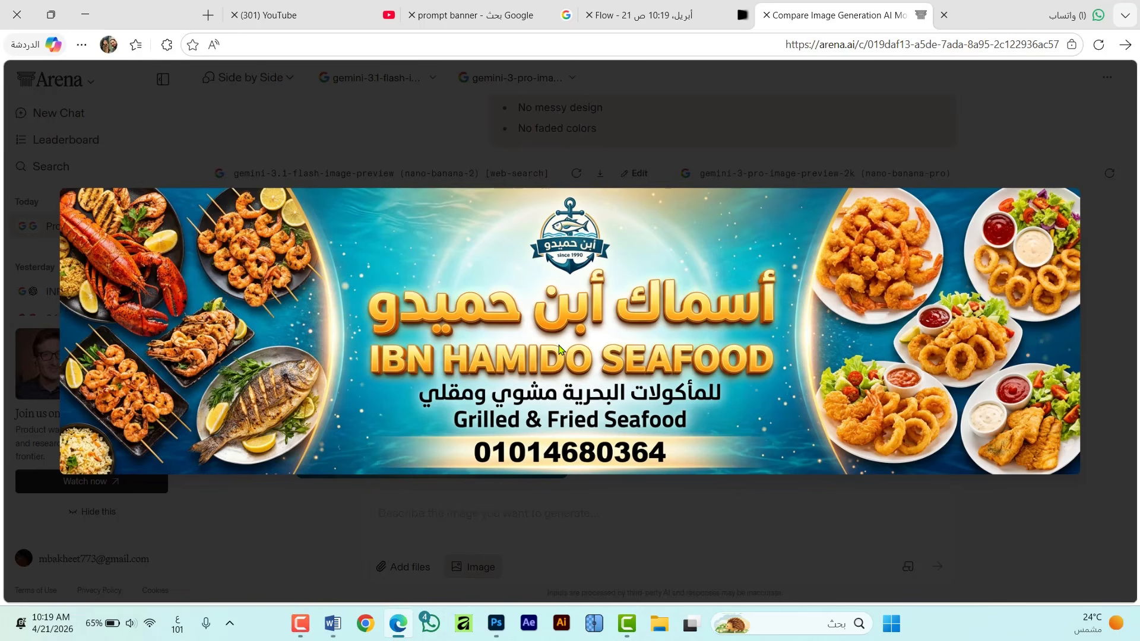
key("ctrl+Tab")
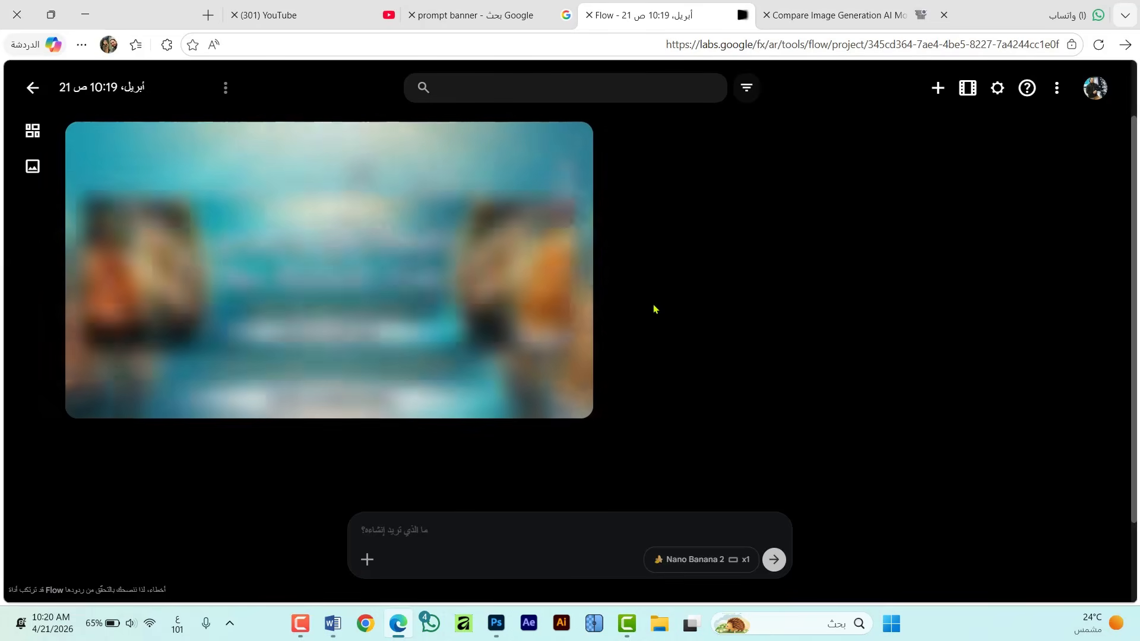
left_click(476, 284)
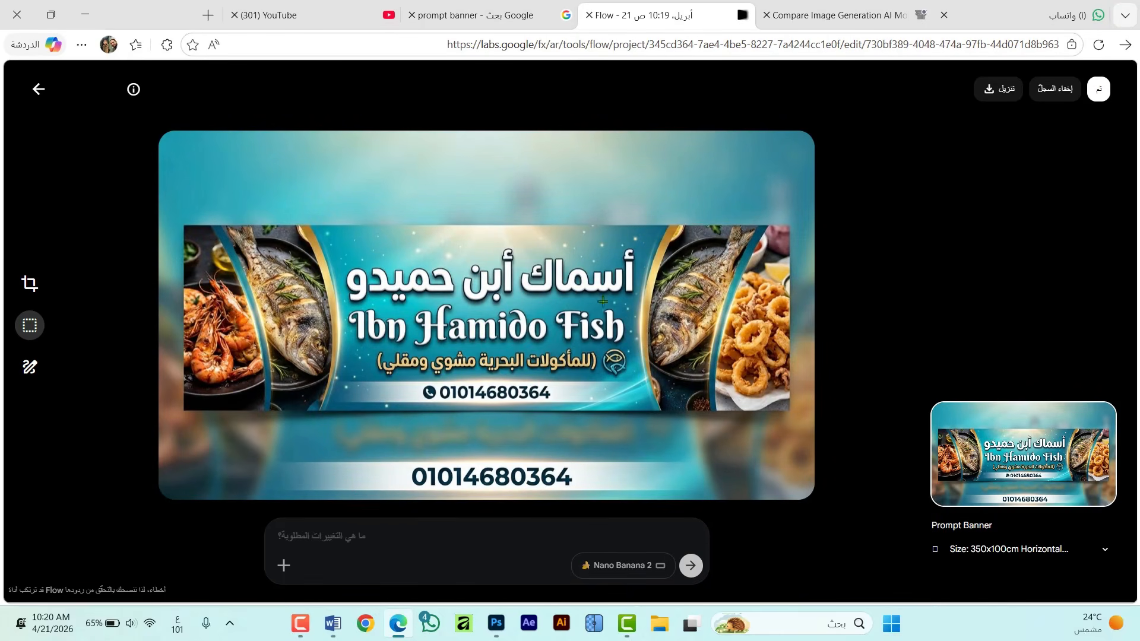
Step: Return to Arena, compare the two models' enlarged seafood banners, and close the preview
key("ctrl+shift+Tab")
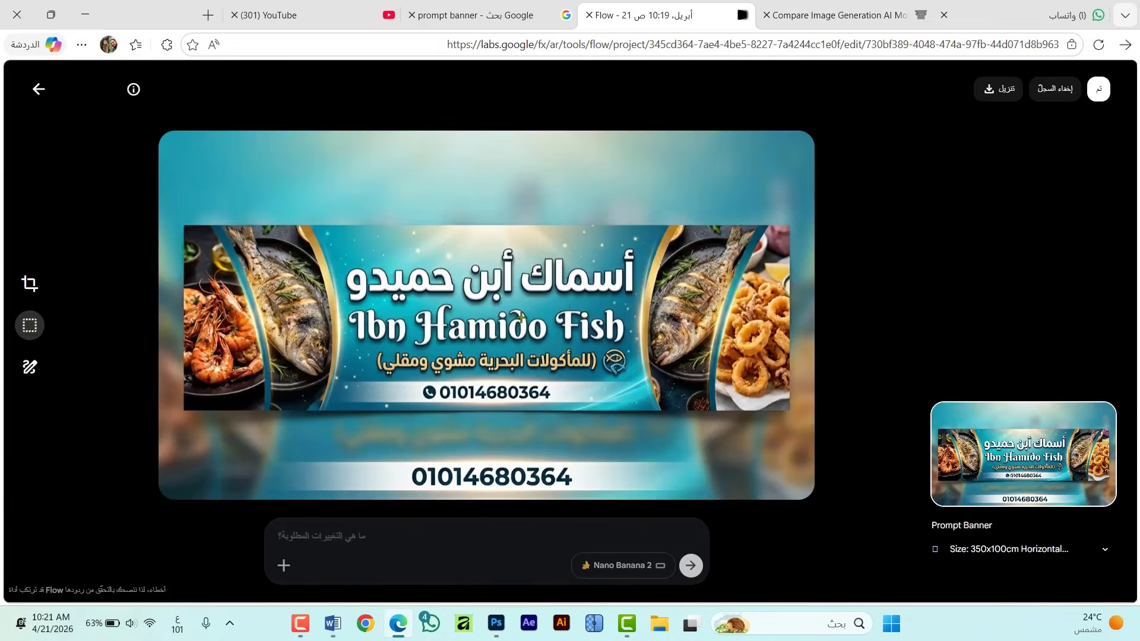
left_click(819, 9)
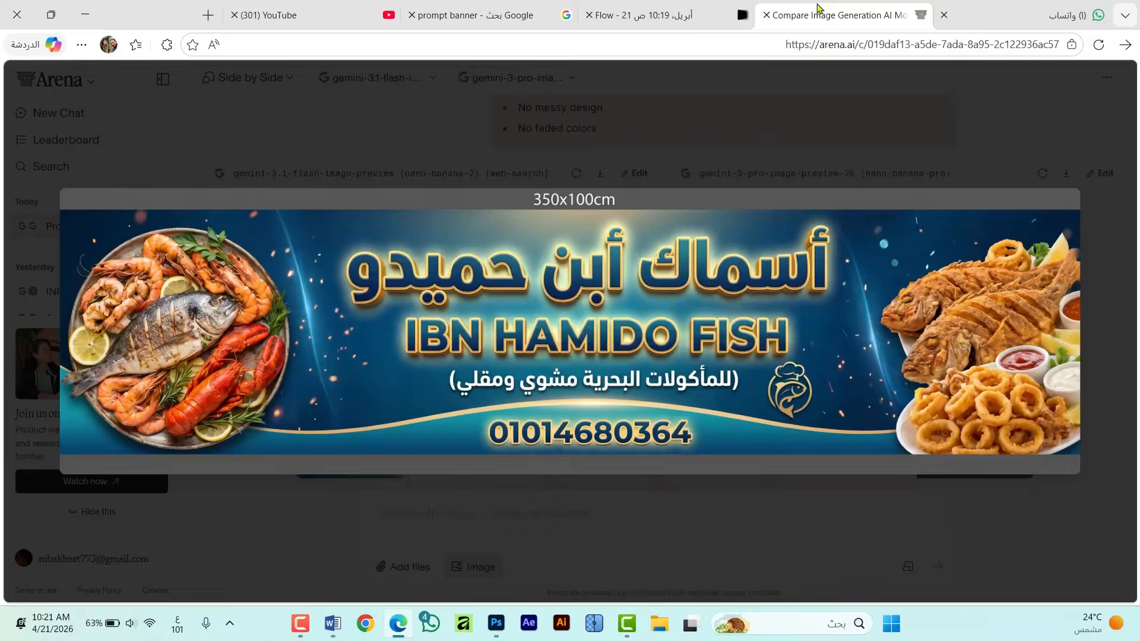
key("Left")
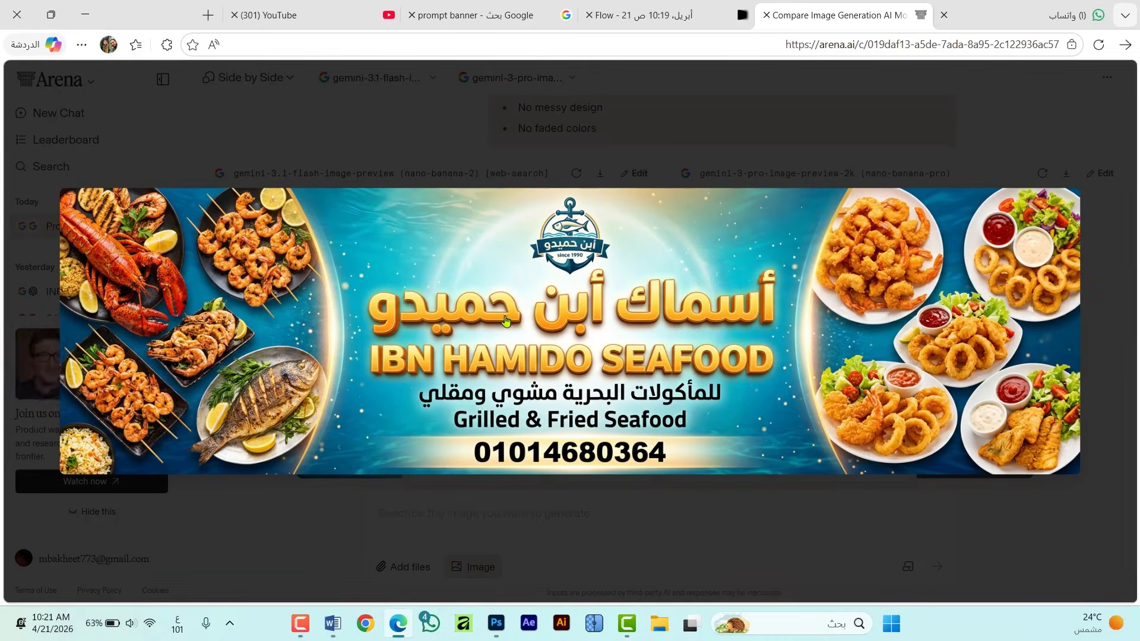
left_click(987, 159)
Step: Switch to Word and change the business in the Specifications and Style line to "لشركة إستثمار وتطوير عقاري"
left_click(333, 623)
key("ctrl+a")
scroll(446, 376, "up", 4)
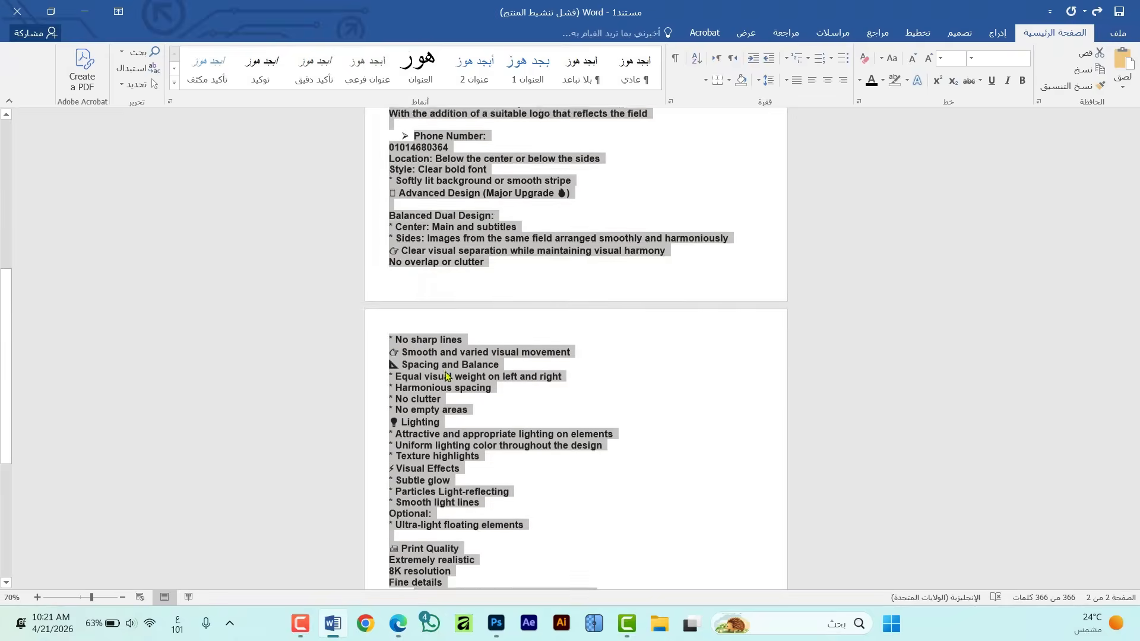
scroll(447, 376, "up", 6)
left_click(585, 198)
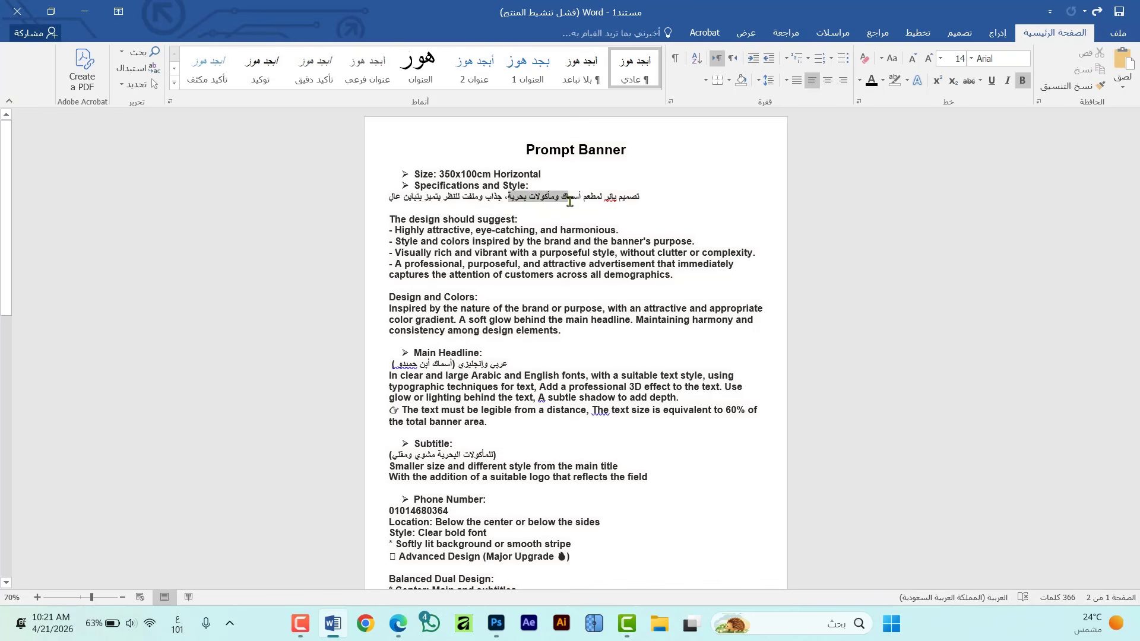
type("لش")
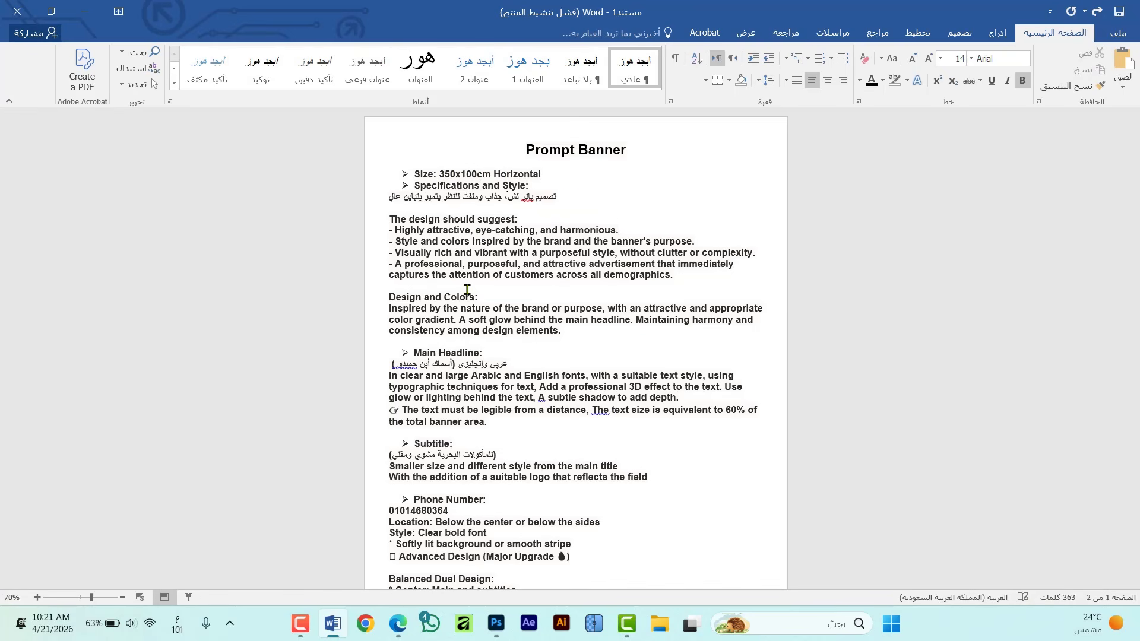
type("ركة إستثمار وتطوير عقاري")
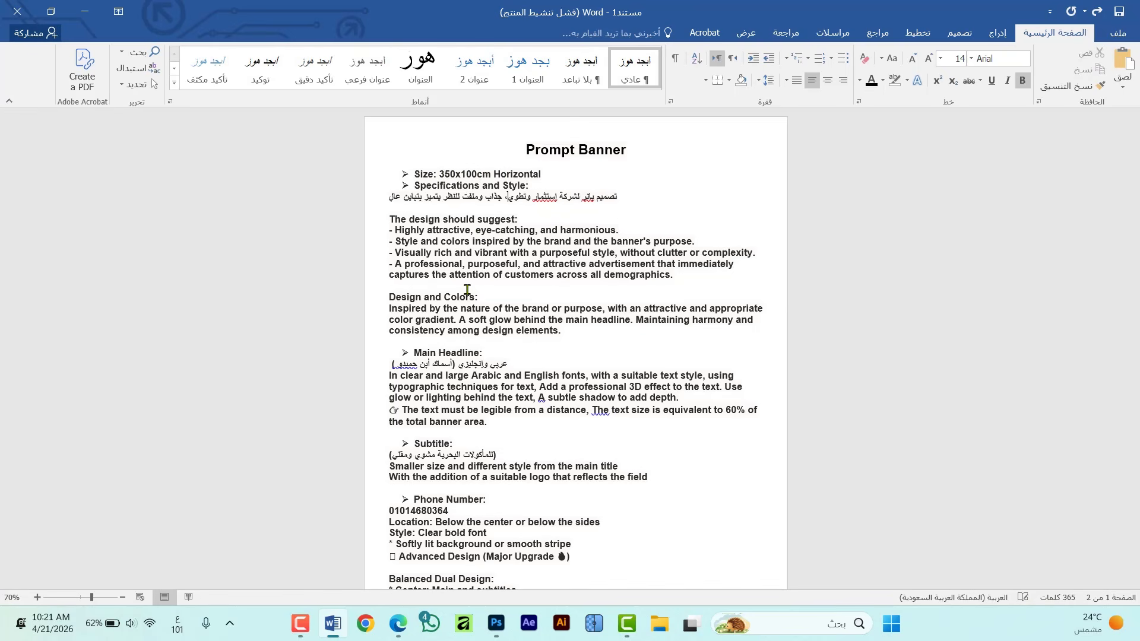
Step: Replace the main headline text in parentheses with "حمزاوي للعقارات"
left_click_drag(402, 365, 456, 365)
type("حمزاوي للعقار")
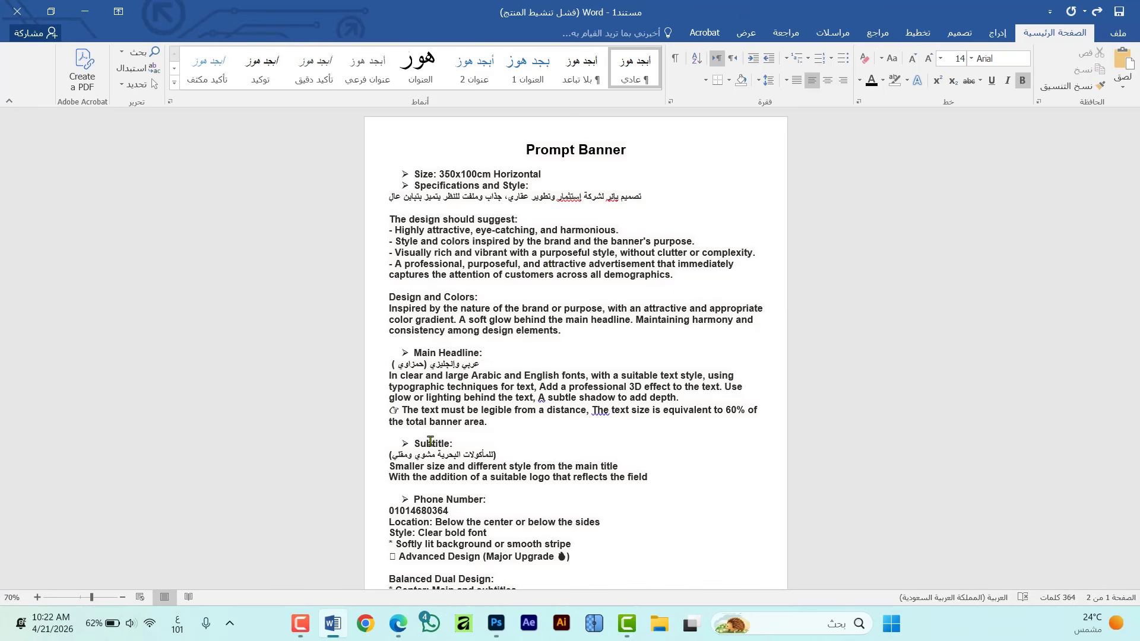
type("ات")
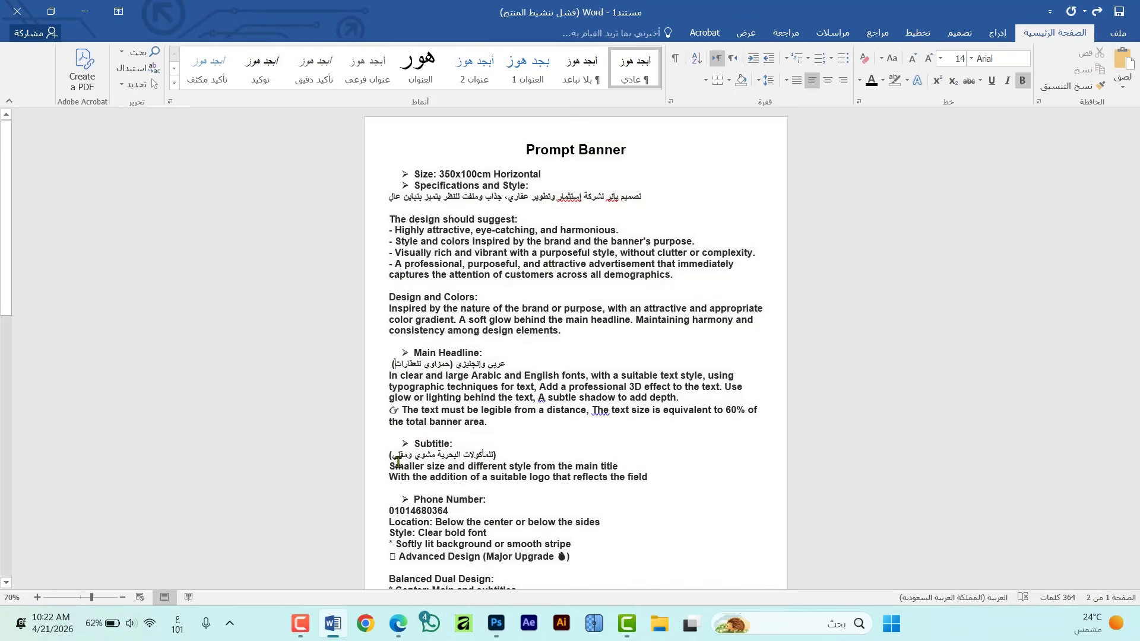
Step: Replace the subtitle text in parentheses with "للإستثمار والتطوير العقاري"
left_click_drag(397, 457, 495, 456)
type("للإس")
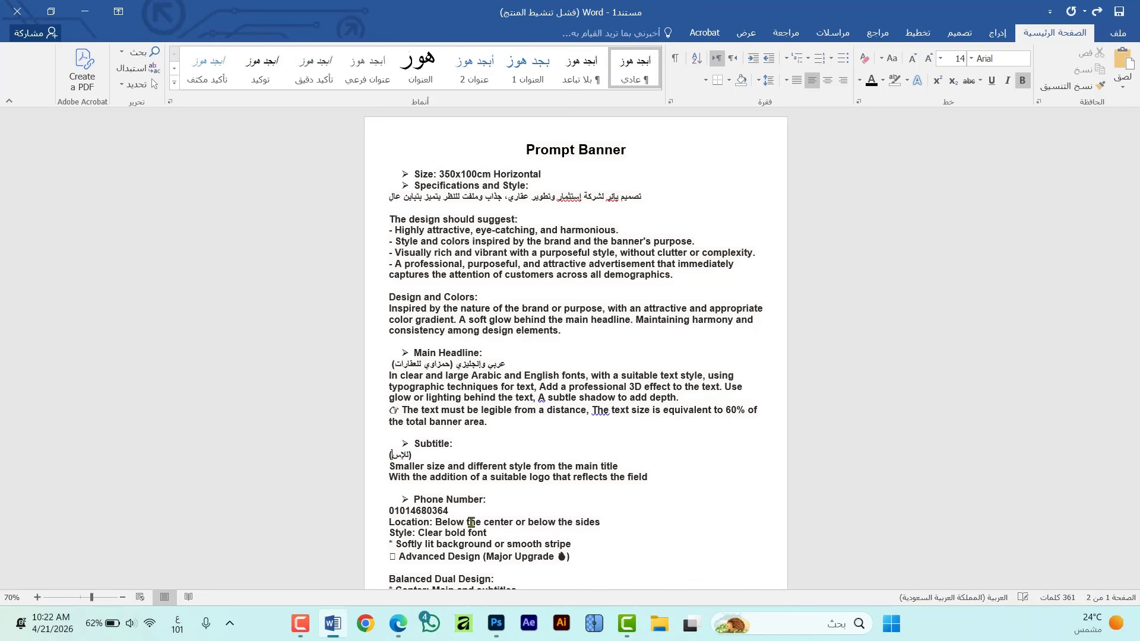
type("استثمار والتطوير العقاري")
Step: Copy the entire revised real-estate prompt and switch to Arena in the browser
scroll(472, 510, "down", 7)
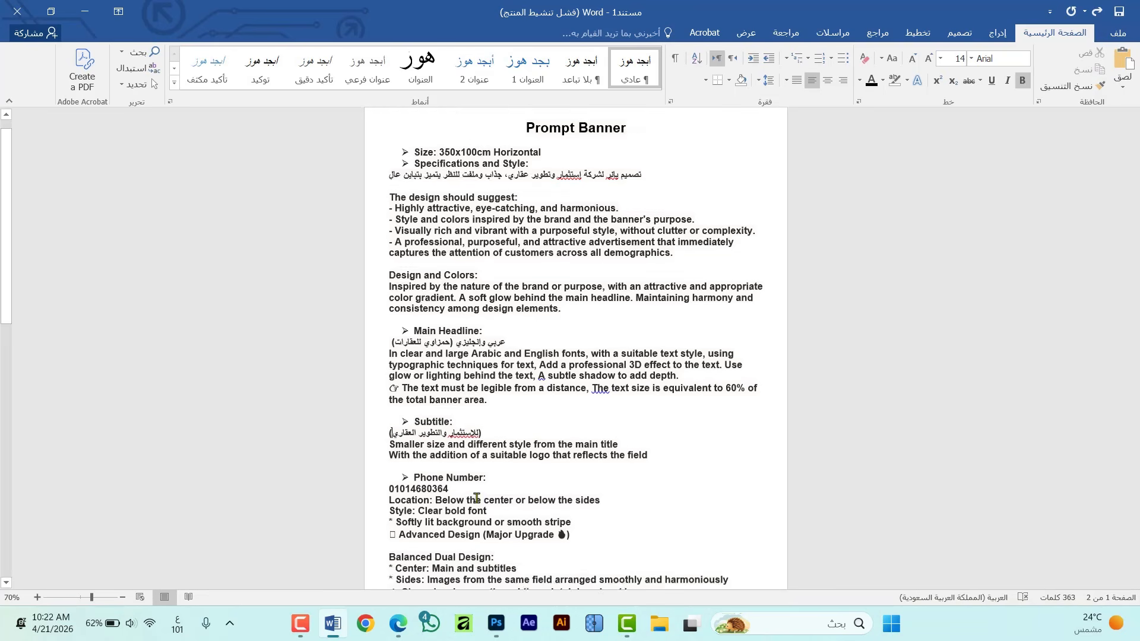
scroll(476, 481, "down", 5)
scroll(454, 319, "up", 9)
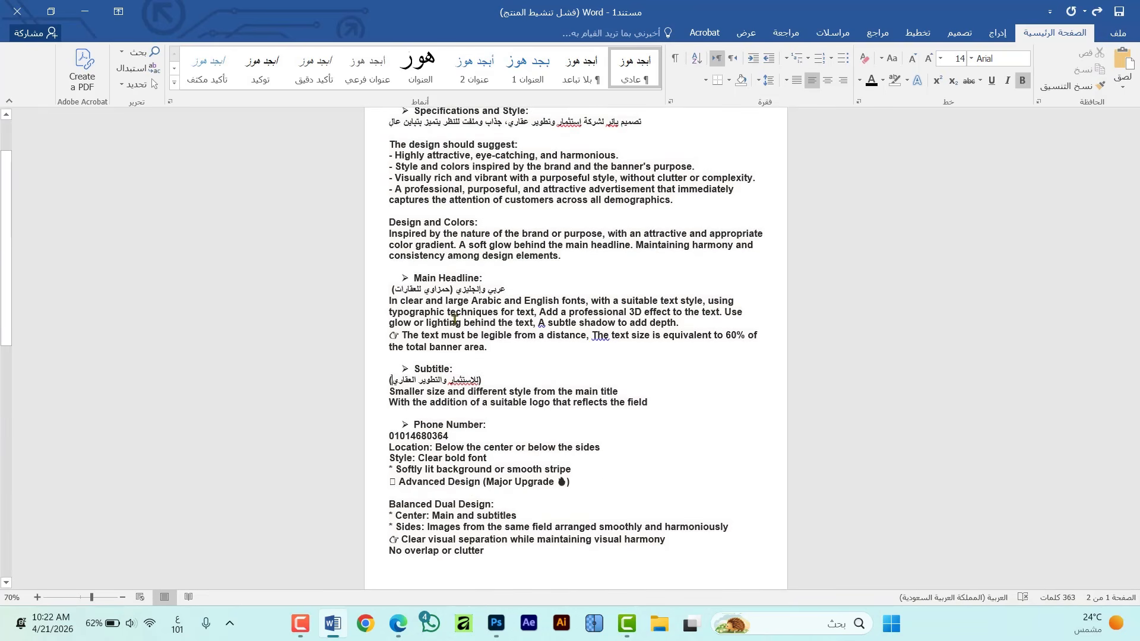
key("ctrl+a")
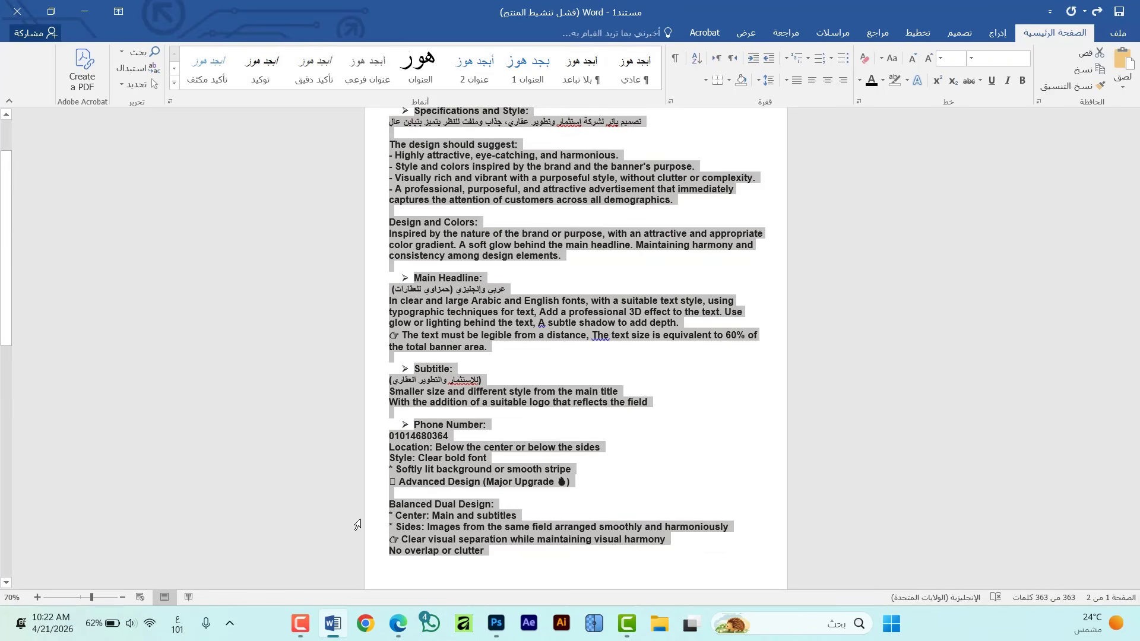
left_click(398, 623)
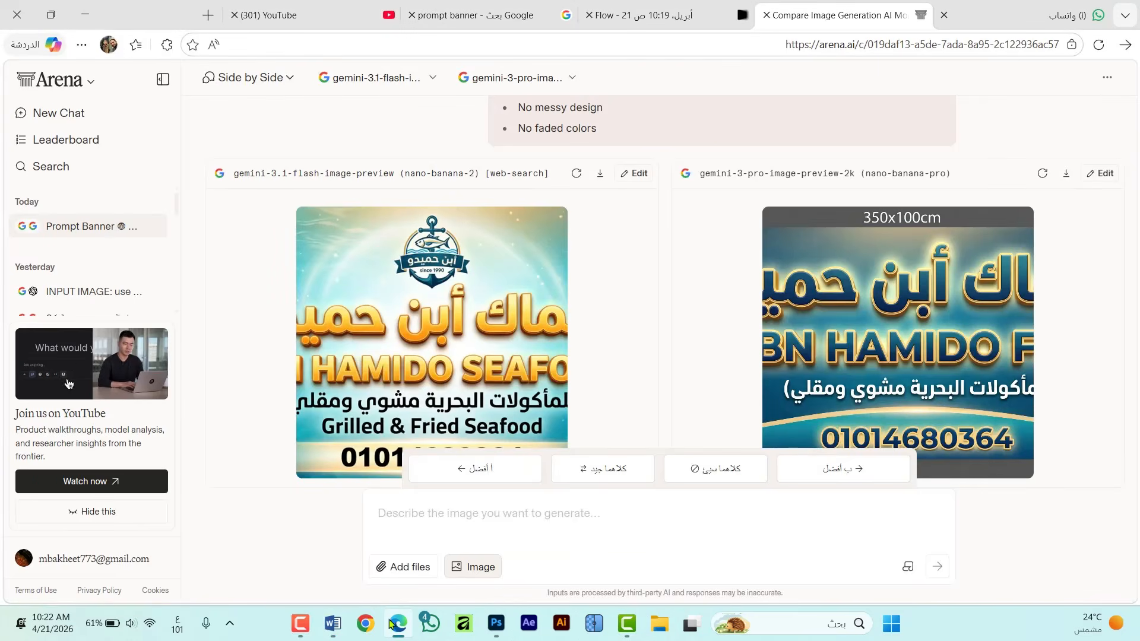
Step: Generate real-estate banners in Arena from the copied prompt
left_click(460, 517)
key("ctrl+v")
left_click(937, 566)
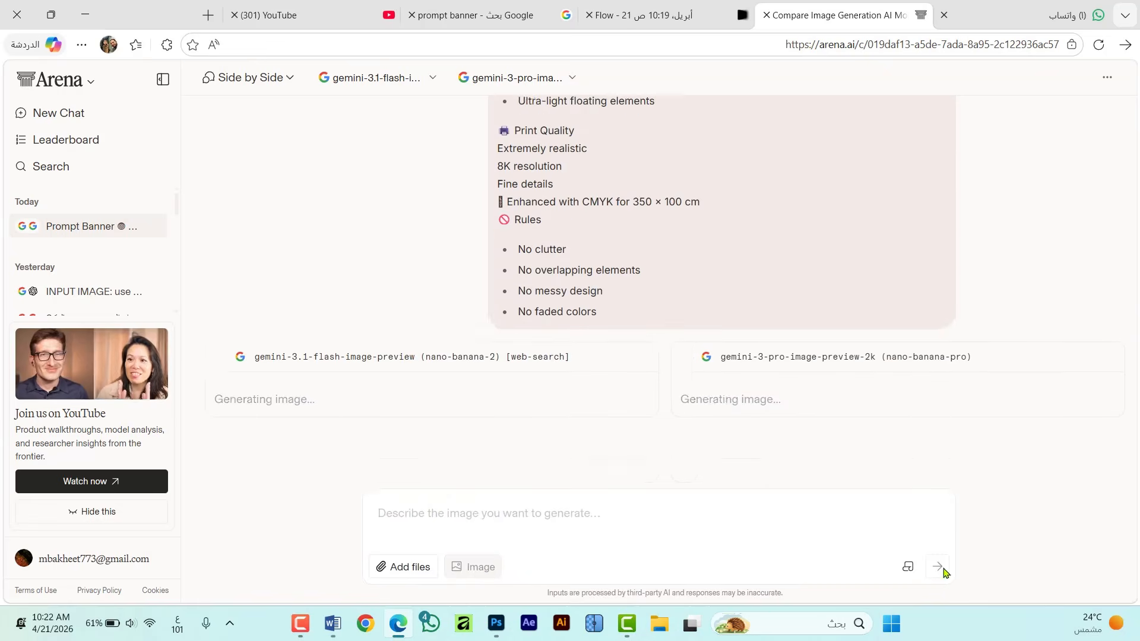
Step: Switch to Google Flow and generate the same real-estate banner from the copied prompt
left_click(639, 13)
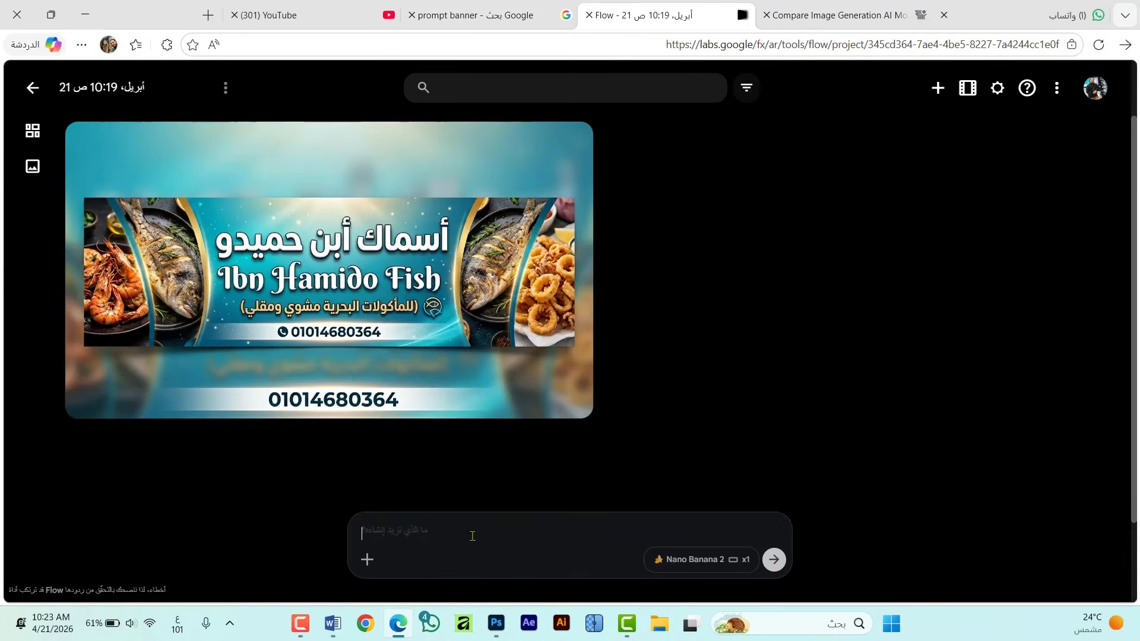
key("ctrl+v")
left_click(773, 559)
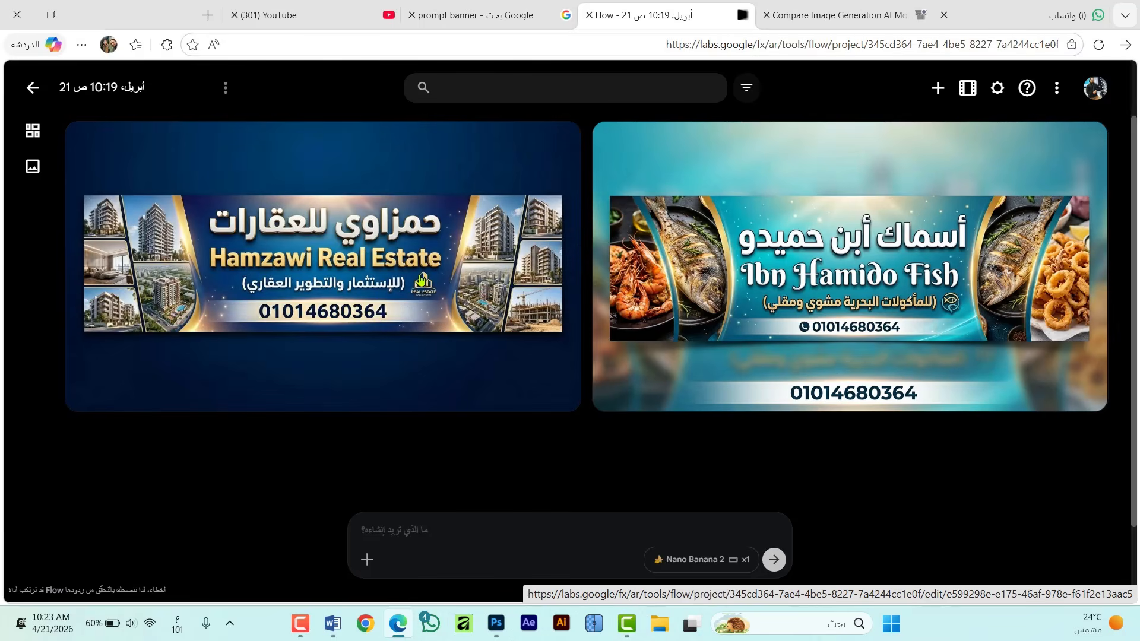
Step: Enlarge and compare the generated real-estate banners from Google Flow and from both Arena models
left_click(420, 275)
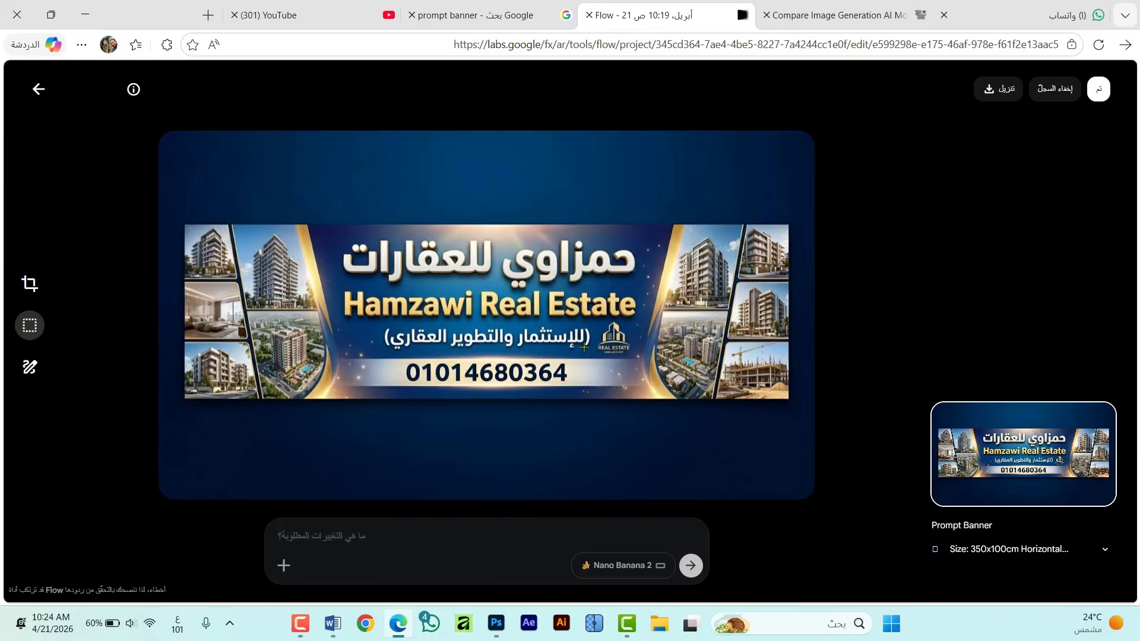
key("ctrl+Tab")
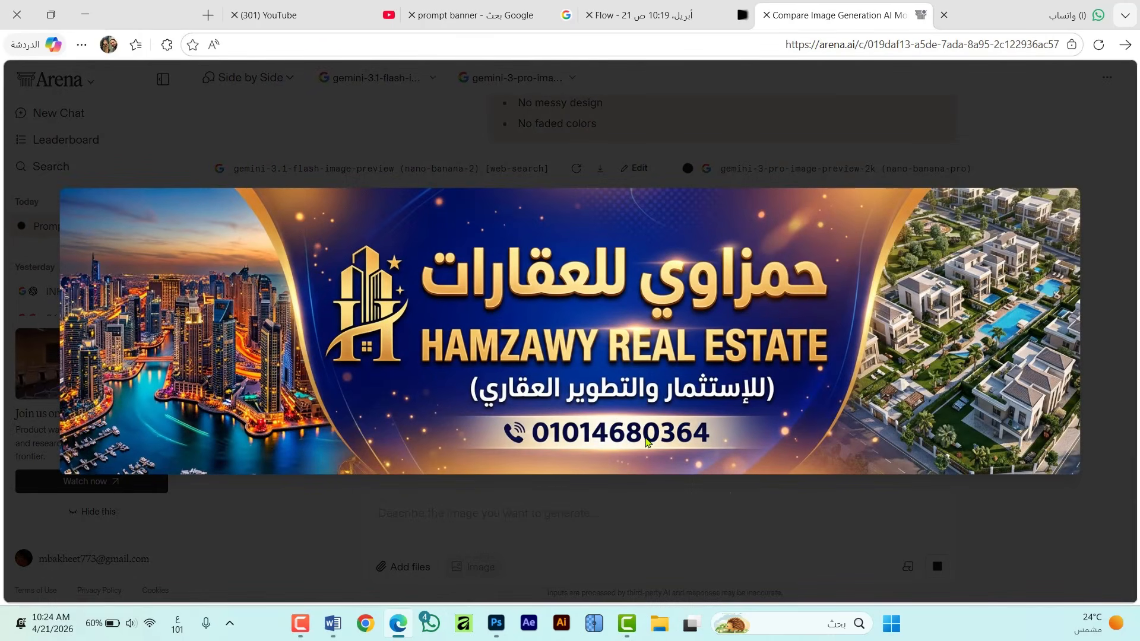
left_click(502, 490)
left_click(892, 355)
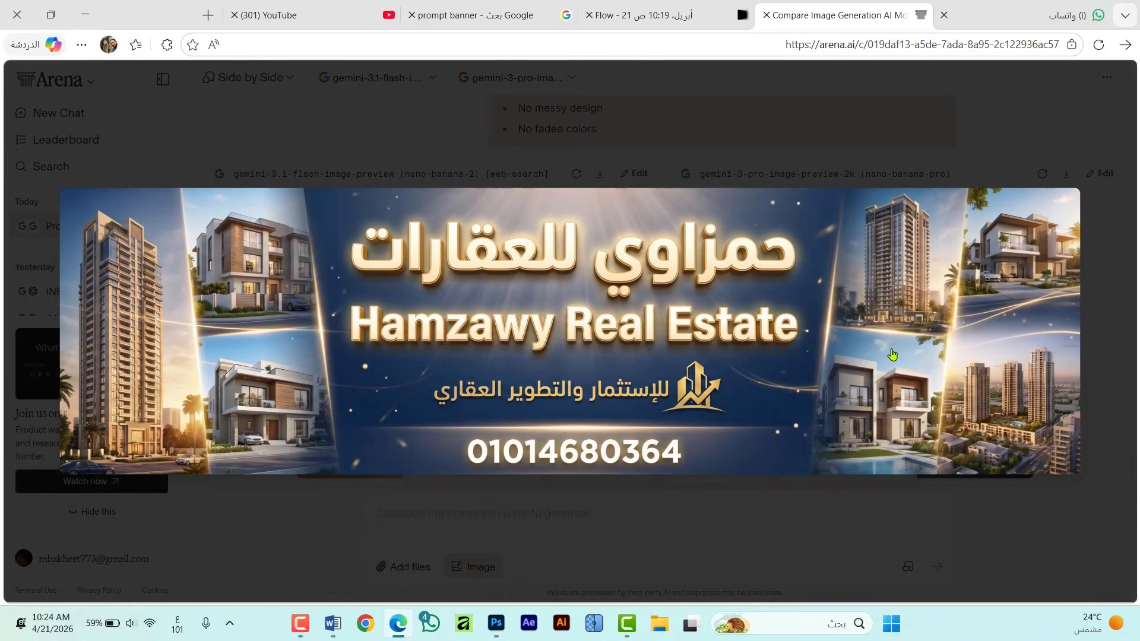
key("ctrl+Tab")
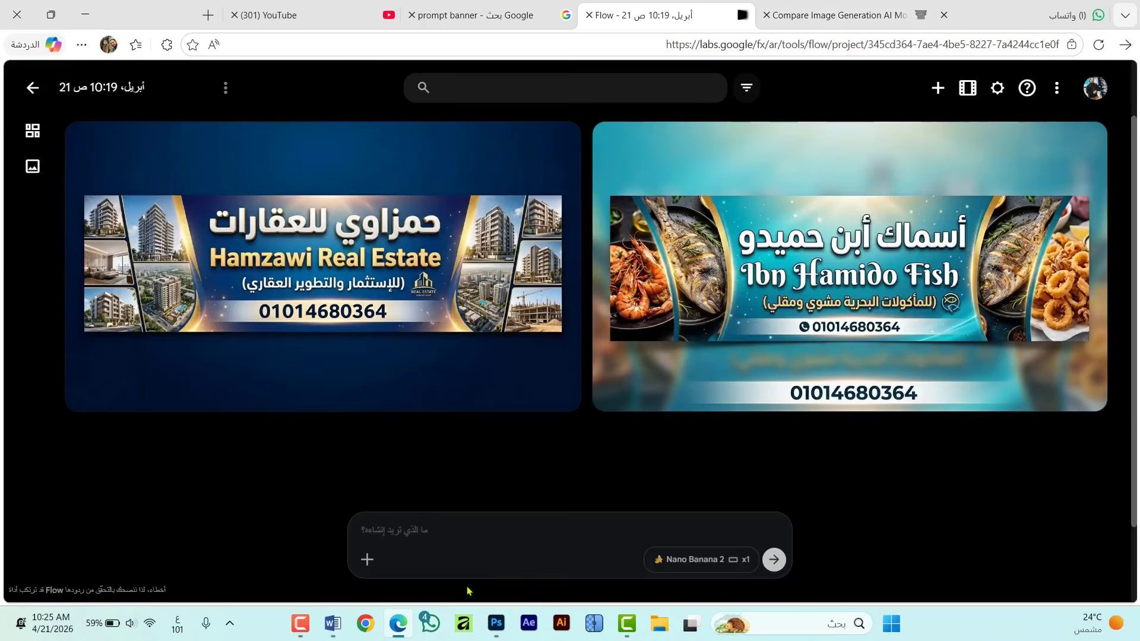
Step: Switch to Word and adapt the prompt to "ملابس وفاشون", with headline "الماسة فاشون" and subtitle "للملابس الحريمي والأطفال والأحذية"
left_click(335, 632)
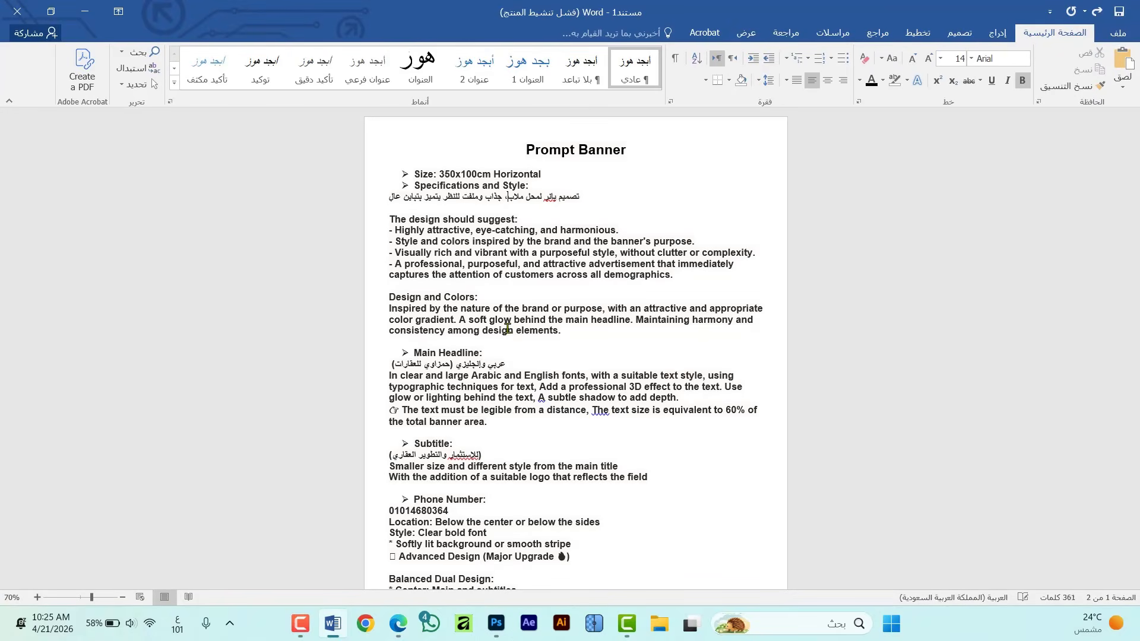
type("ة فاشون")
left_click_drag(392, 455, 479, 455)
type("للملابس الحريمي والأطفال والأحذية")
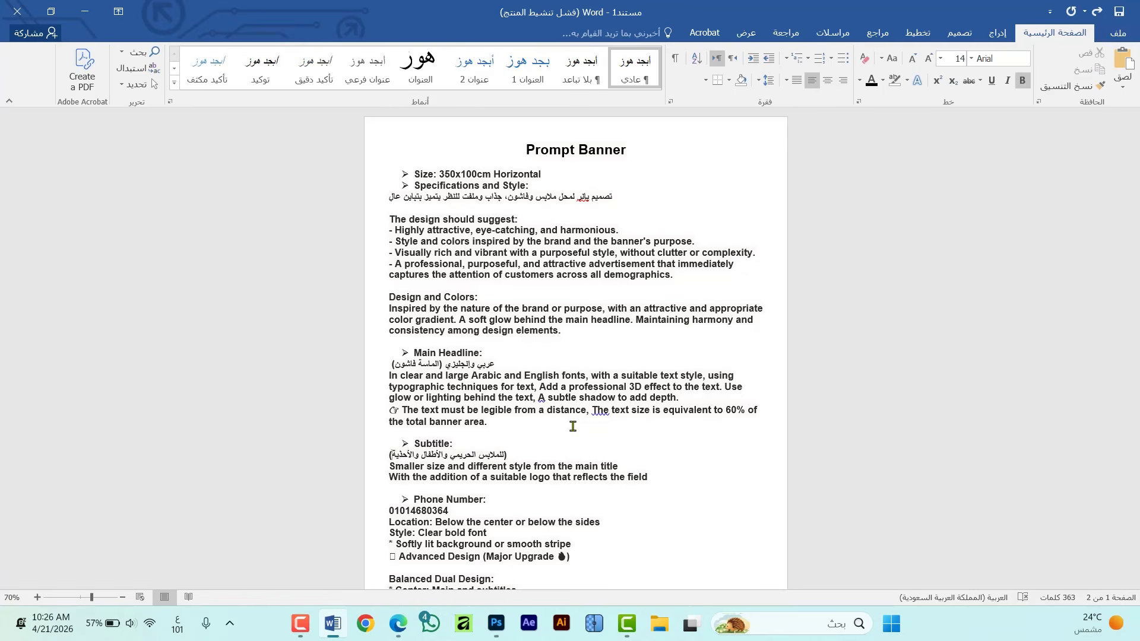
Step: Switch to Google Flow and generate a banner from the revised fashion-shop prompt
left_click(399, 634)
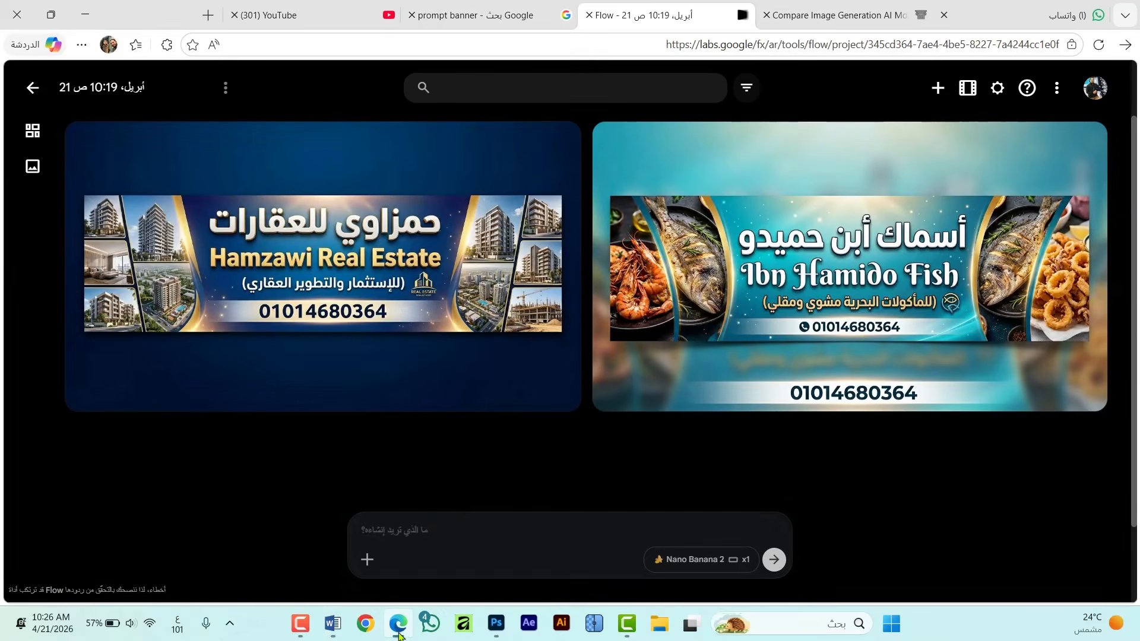
key("ctrl+v")
left_click(773, 559)
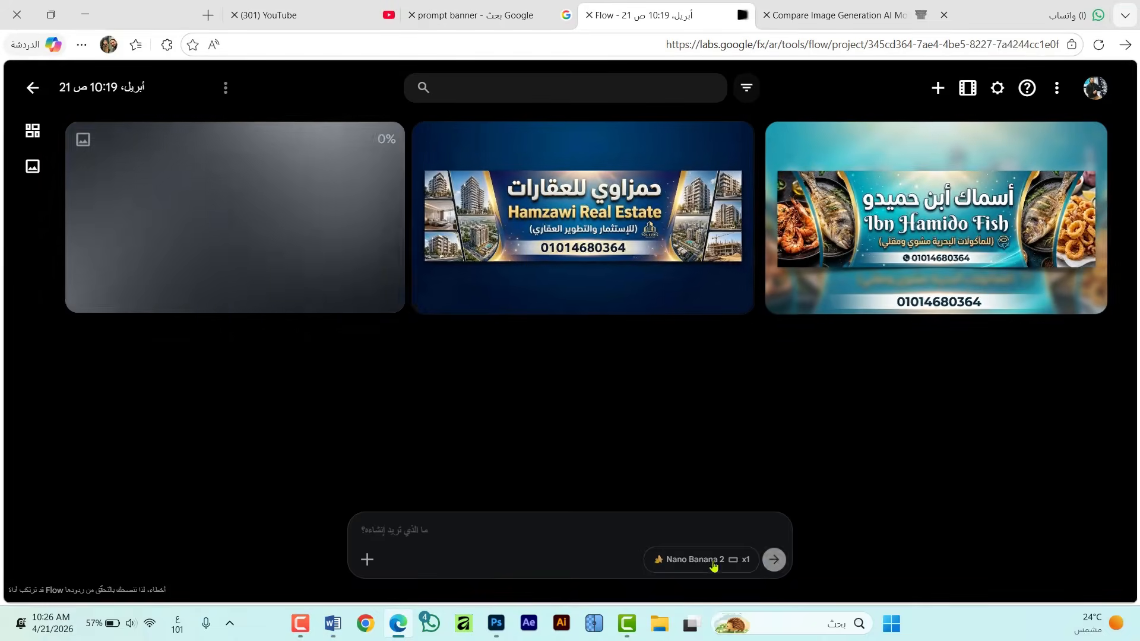
Step: Switch to Arena and generate fashion-shop banners from the same revised prompt
left_click(794, 18)
key("ctrl+v")
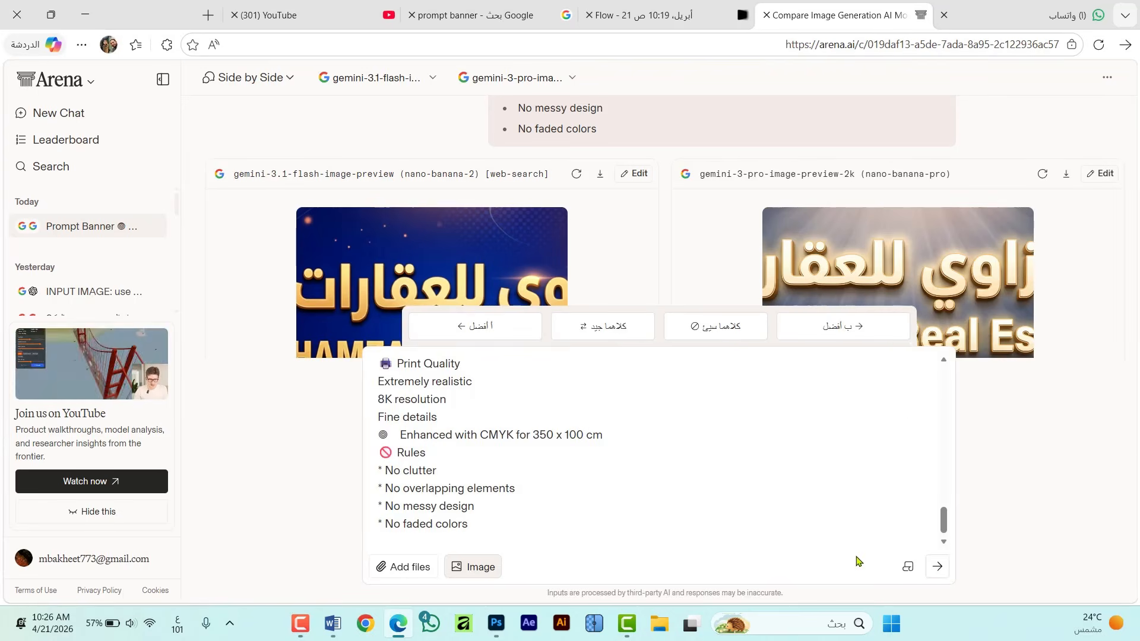
left_click(938, 566)
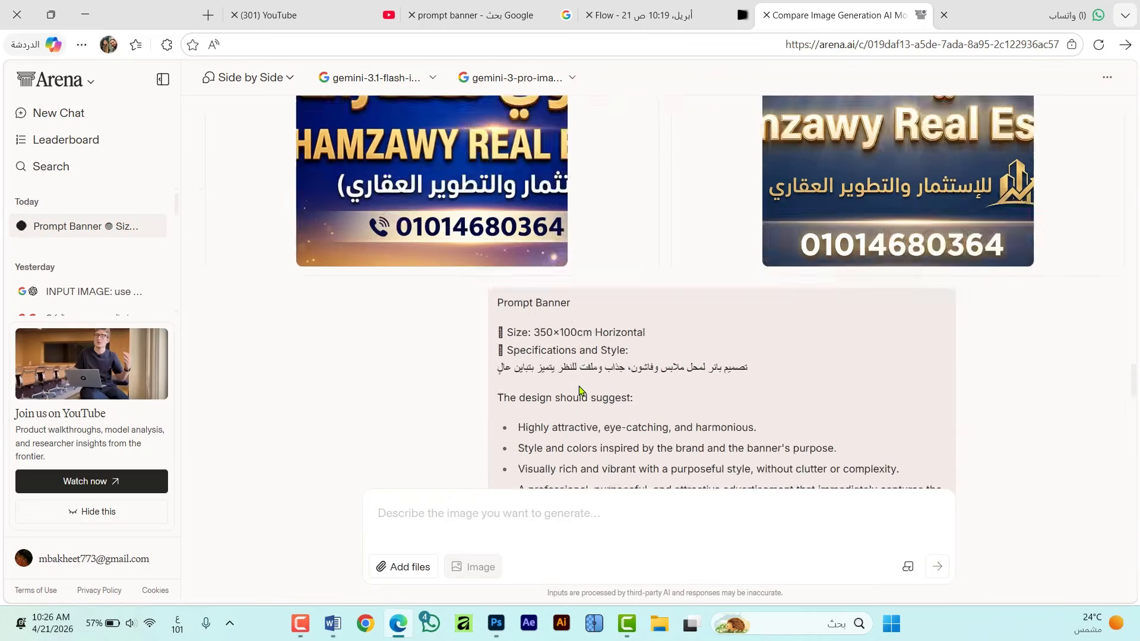
Step: Enlarge the first model's fashion banner in Arena and highlight the Design and Colors section of the prompt in Word
scroll(584, 387, "up", 6)
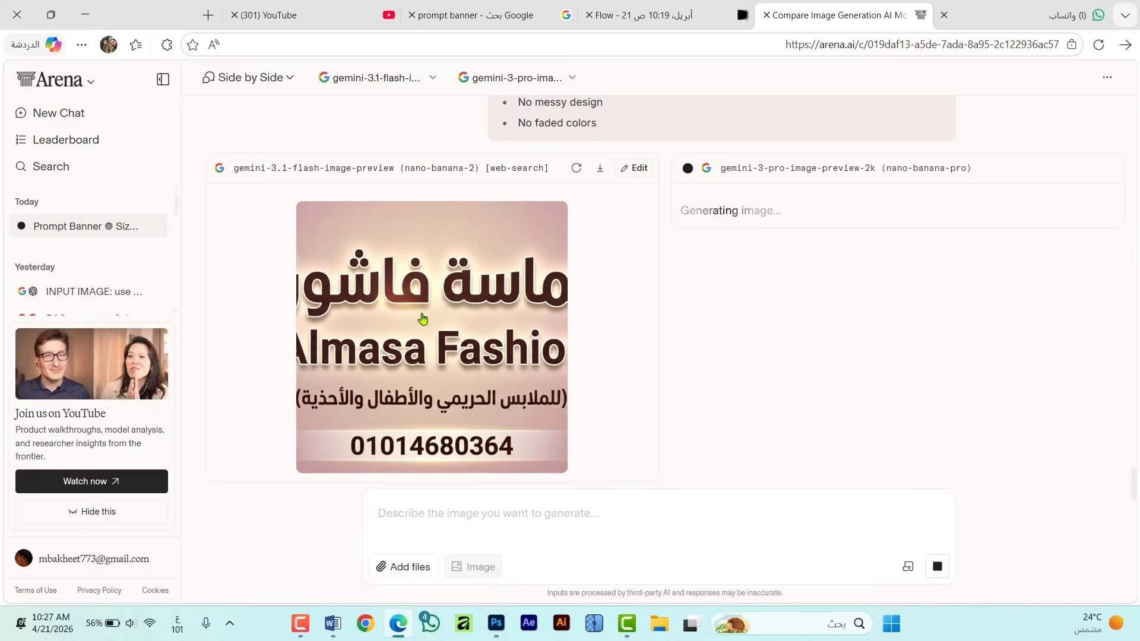
left_click(422, 319)
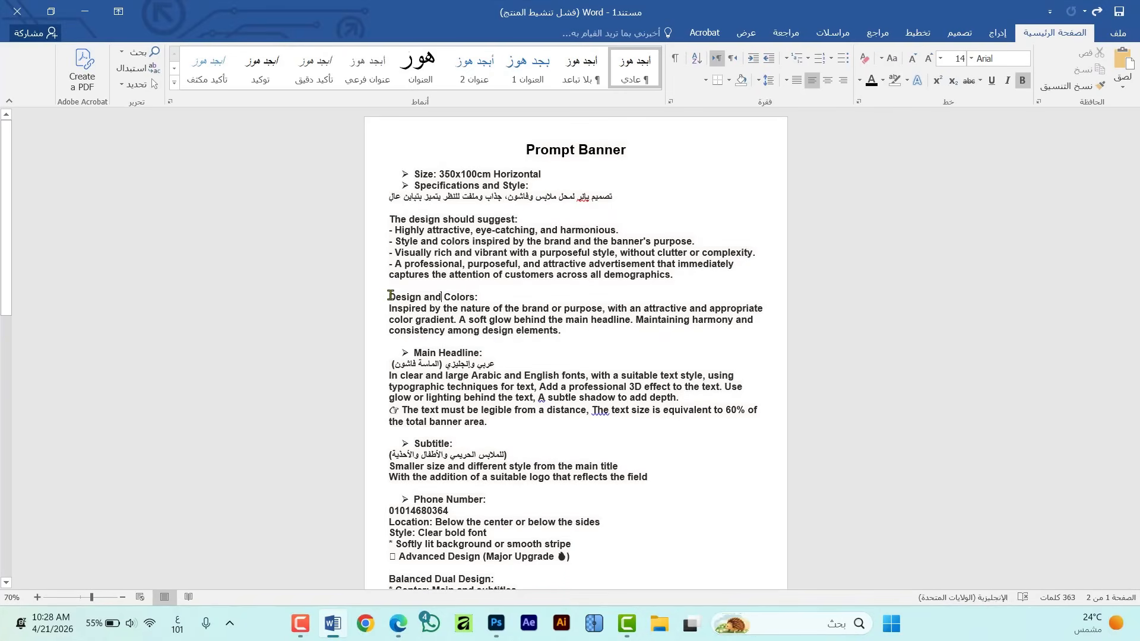
left_click_drag(421, 300, 552, 348)
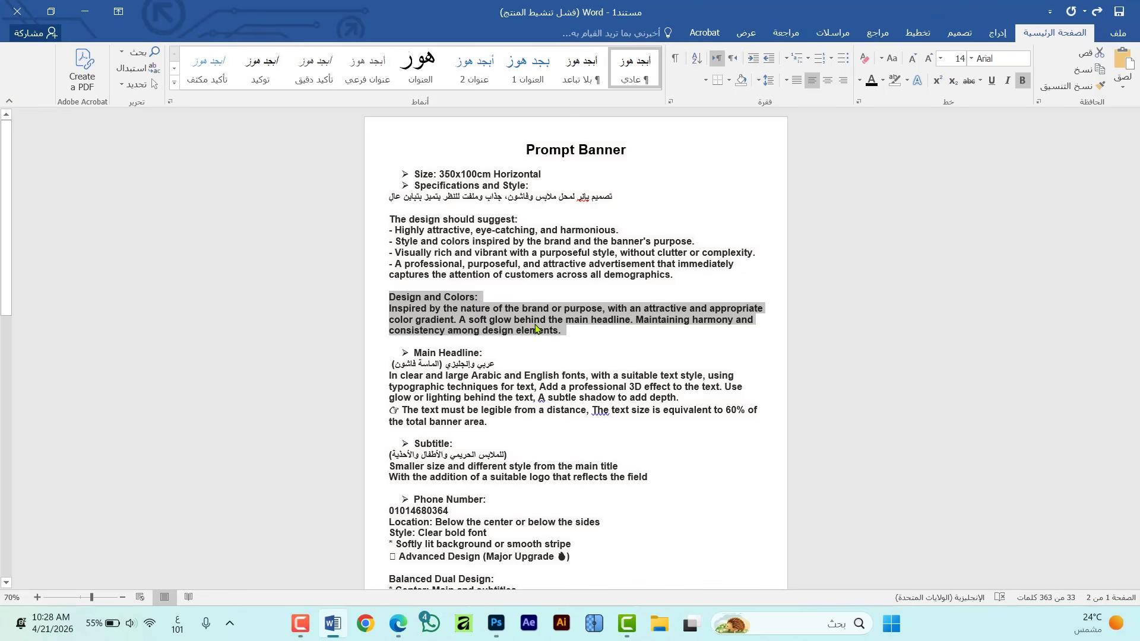
Step: Switch to Photoshop and create a new 350 x 100 cm document at 72 pixels/inch in CMYK color mode
left_click(496, 623)
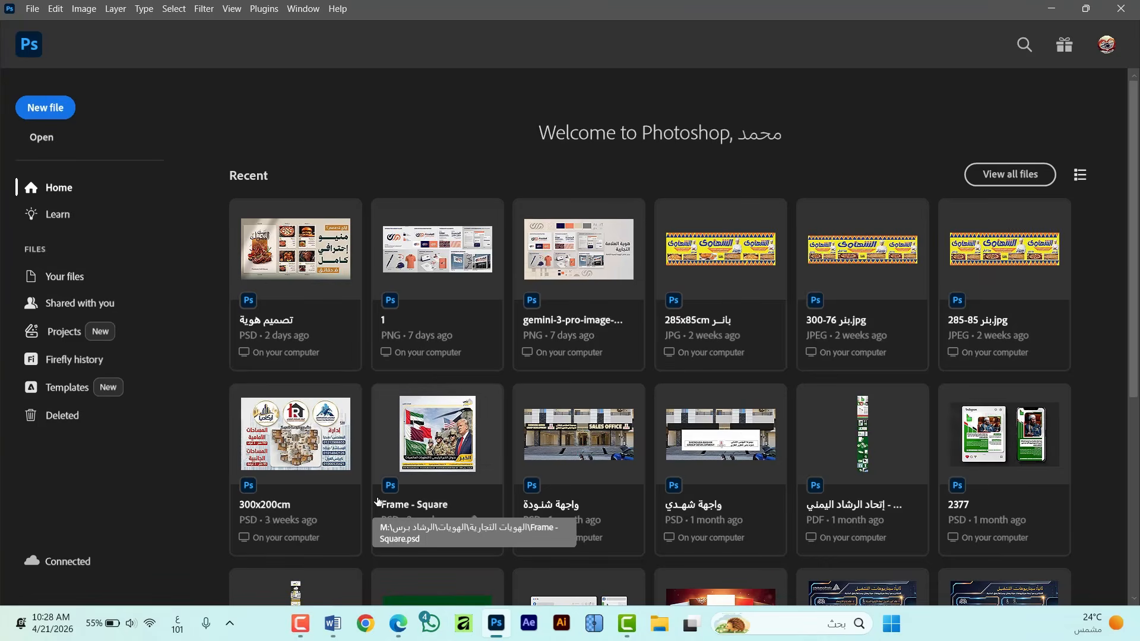
key("ctrl+n")
key("Tab")
type("100")
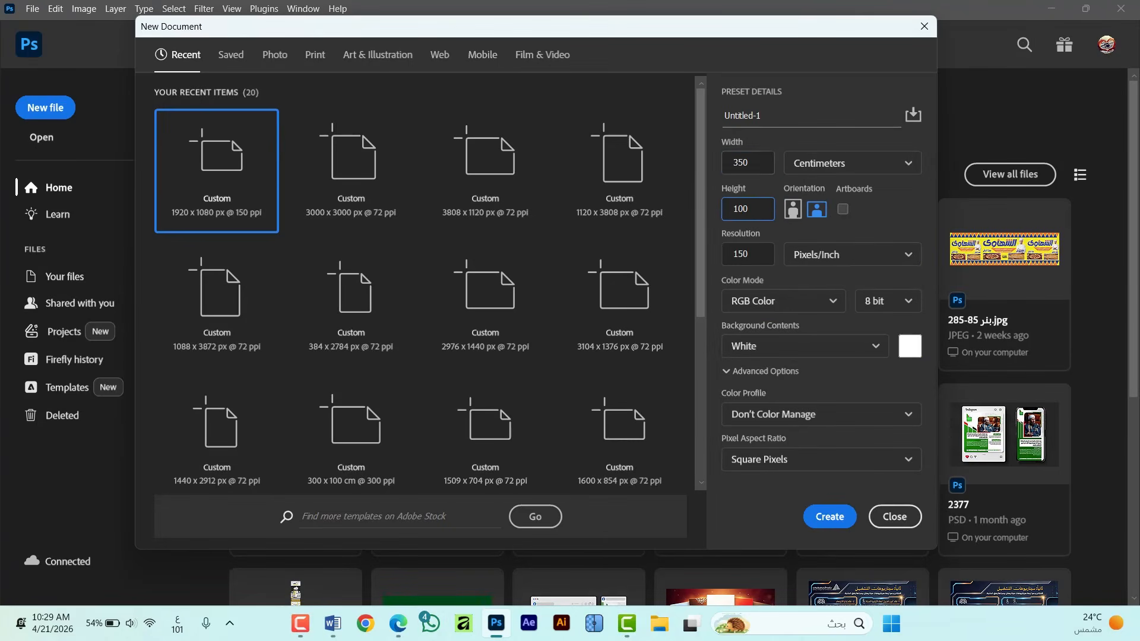
key("Tab")
type("72")
left_click(813, 301)
left_click(778, 404)
left_click(829, 516)
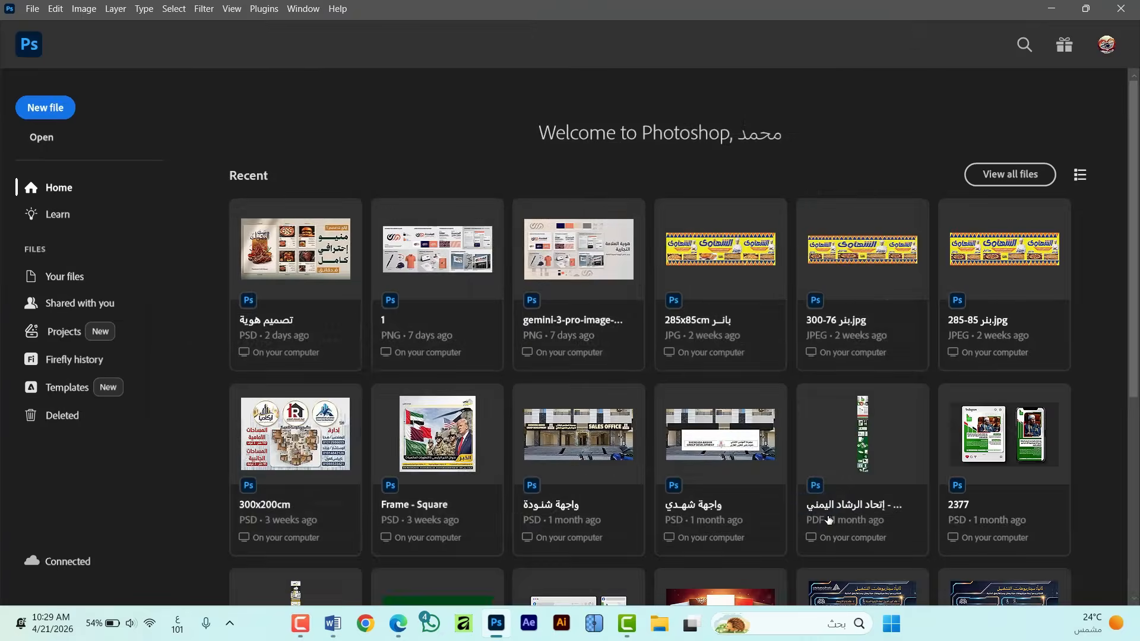
Step: Copy the enlarged Almasa Fashion banner image from Arena and paste it into the new Photoshop document
mouse_move(346, 628)
left_click(399, 623)
left_click(453, 351)
right_click(537, 257)
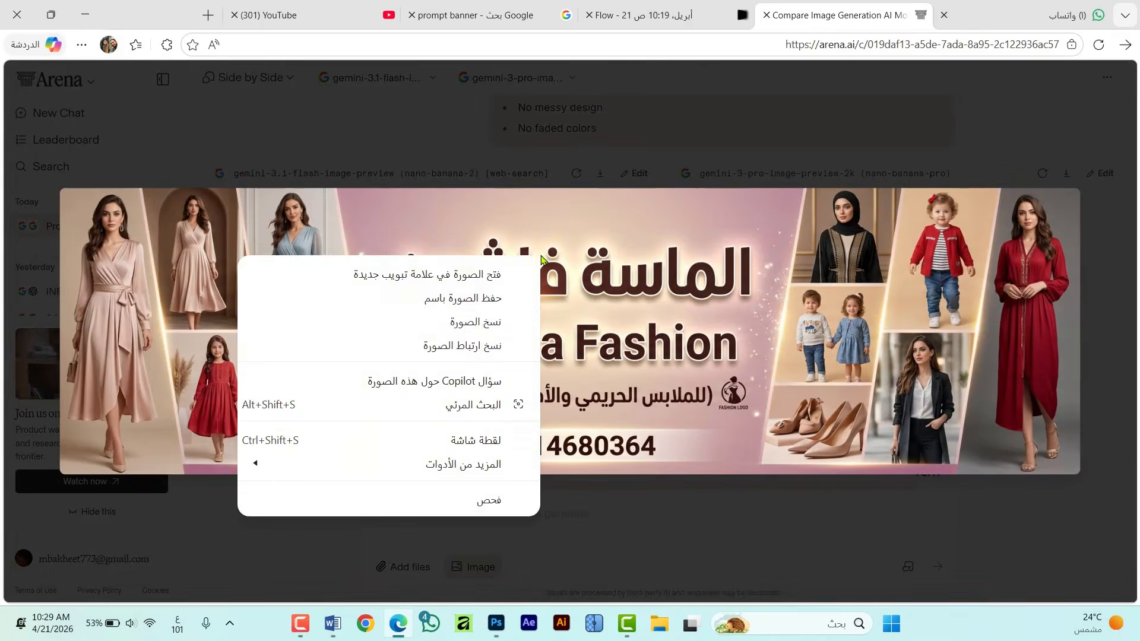
left_click(478, 323)
left_click(496, 623)
key("ctrl+v")
Step: Stretch the pasted fashion banner with Free Transform until it fills the whole canvas
key("ctrl+t")
left_click_drag(566, 337, 862, 334)
key("Return")
key("ctrl+t")
left_click_drag(493, 233, 494, 229)
key("Return")
Step: Examine the fashion banner's sharpness across the canvas at 100% zoom and return to the full view
left_click(686, 487, "ctrl")
key("ctrl+0")
key("ctrl+1")
left_click_drag(644, 256, 267, 495)
left_click_drag(825, 243, 447, 511)
left_click_drag(807, 517, 492, 267)
left_click_drag(914, 437, 661, 235)
left_click_drag(878, 129, 509, 588)
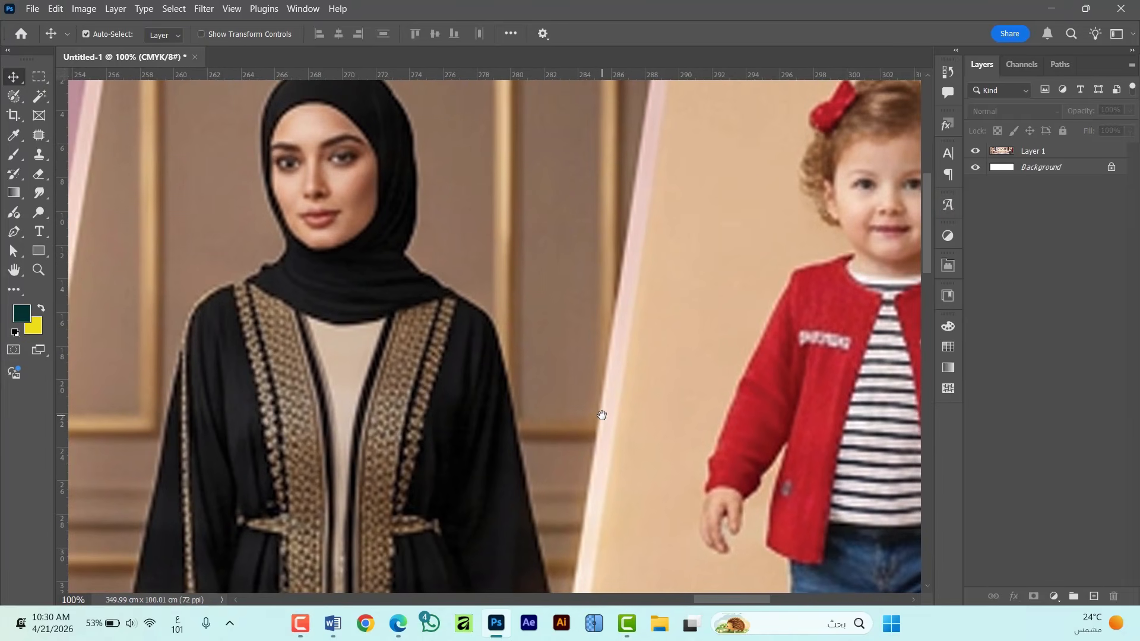
key("ctrl+0")
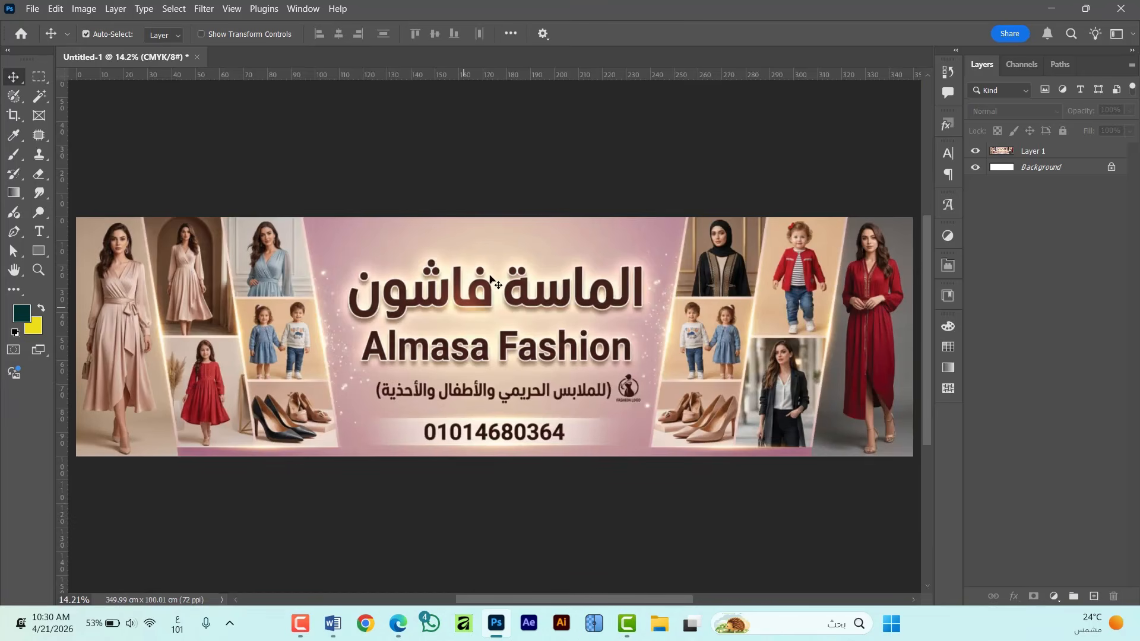
Step: Switch to Arena and download the Ibn Hamido seafood banner generated by gemini-3.1-flash-image-preview
key("alt+Tab")
left_click(204, 171)
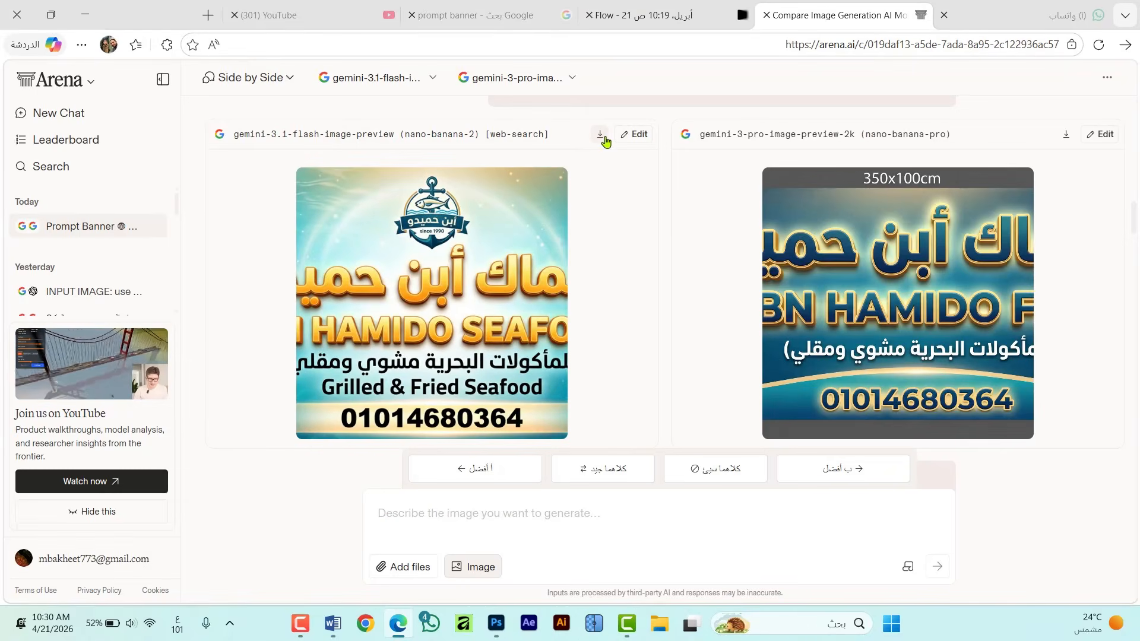
left_click(600, 135)
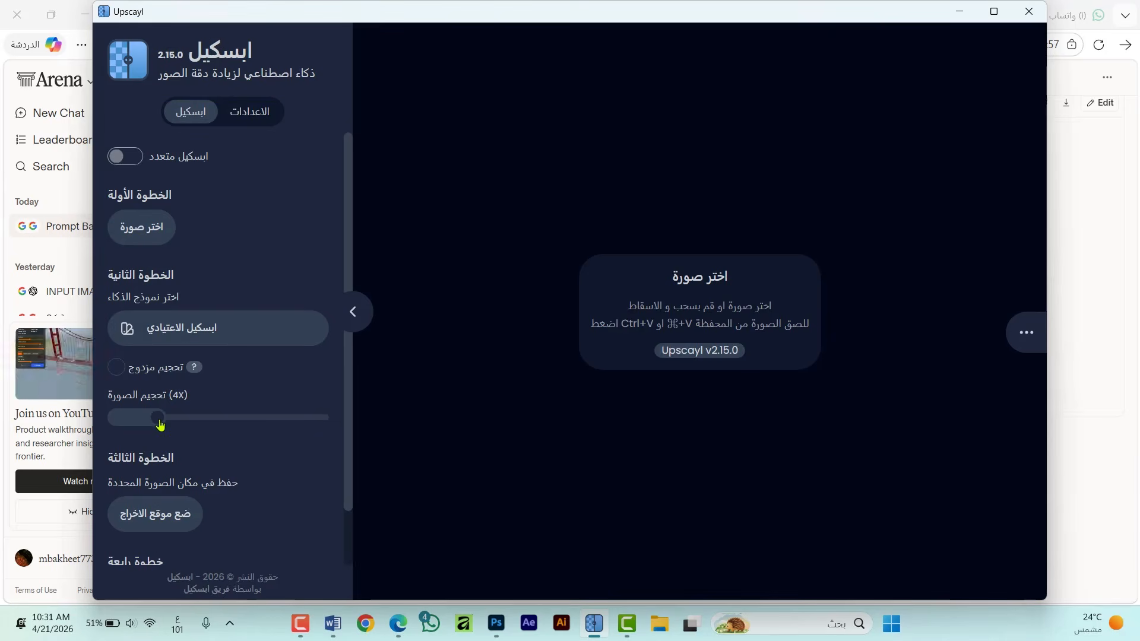
Step: Load the downloaded seafood banner from the Downloads folder into Upscayl and upscale it at 5X
left_click(148, 229)
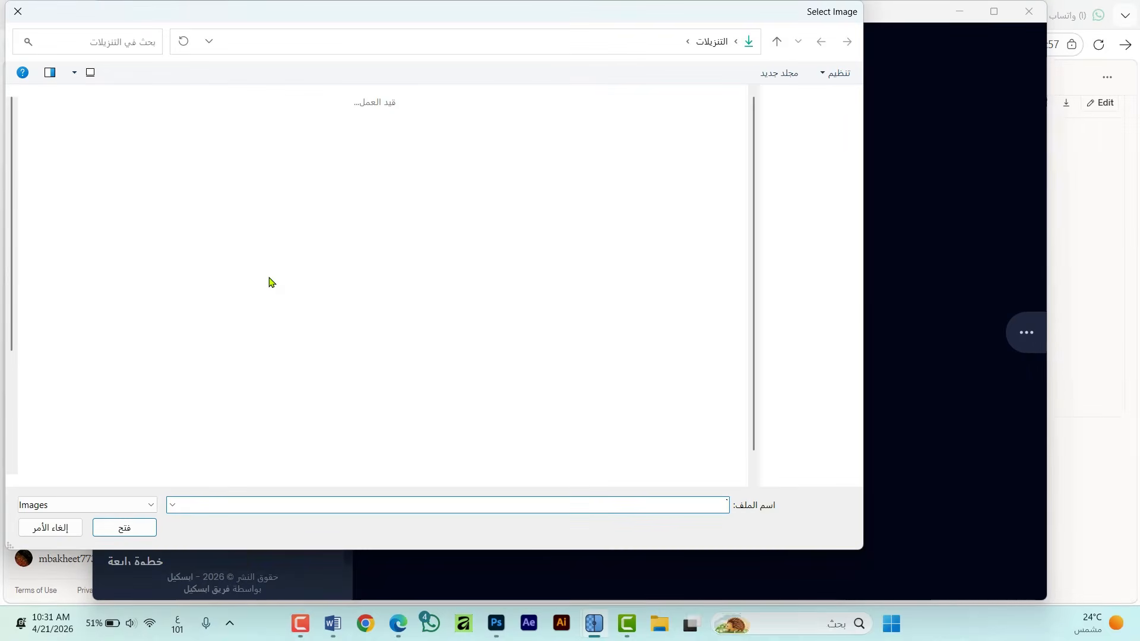
left_click(698, 175)
left_click(125, 527)
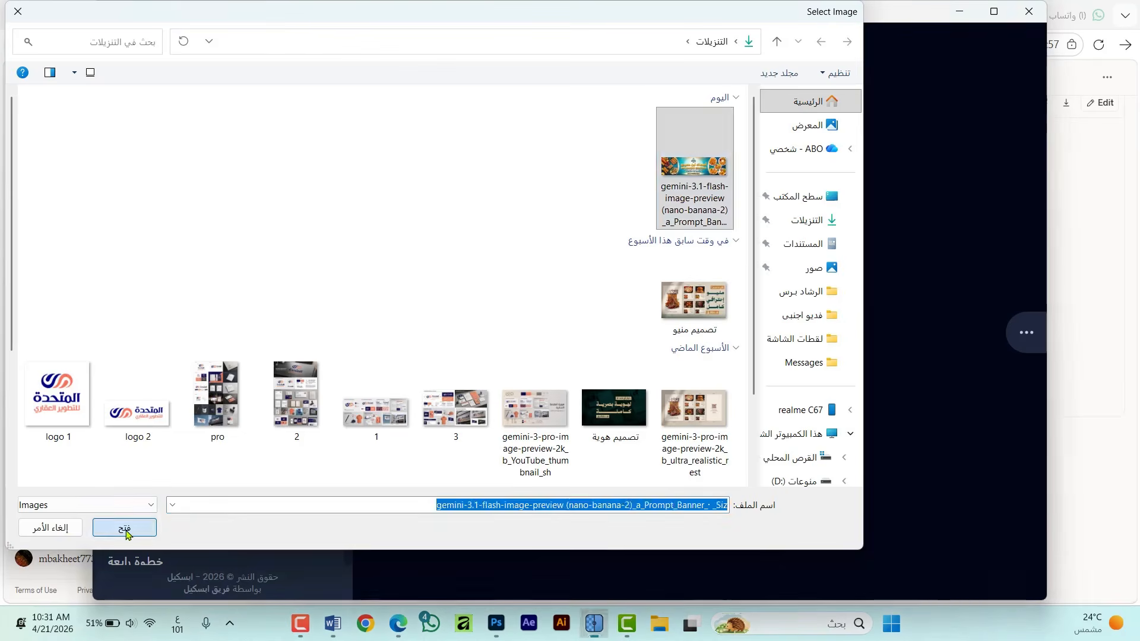
scroll(155, 514, "down", 2)
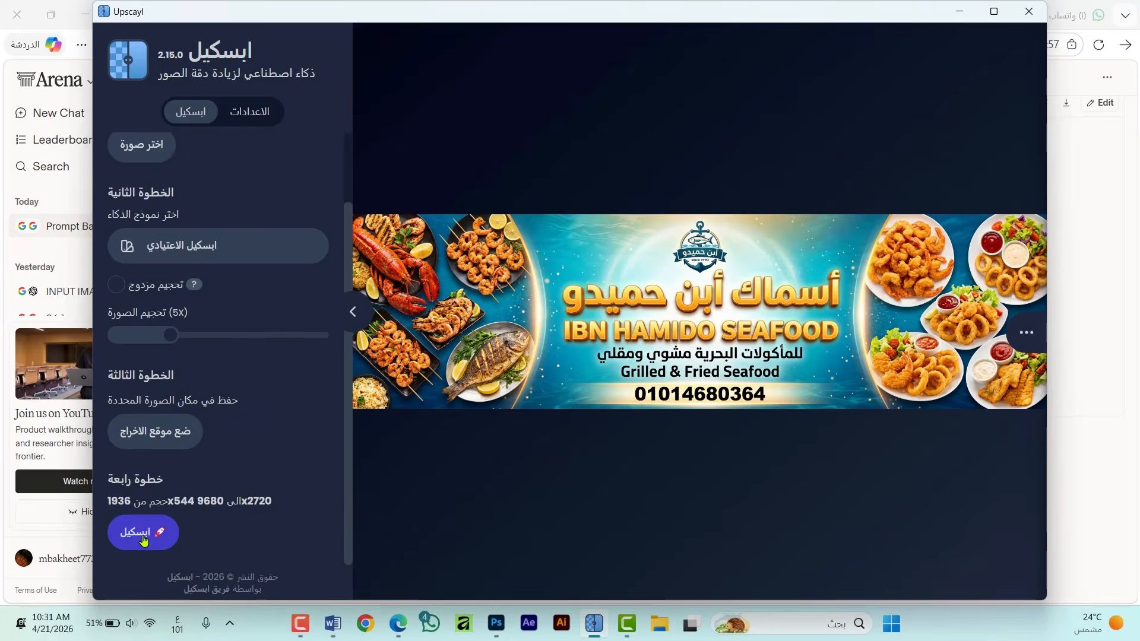
left_click(141, 532)
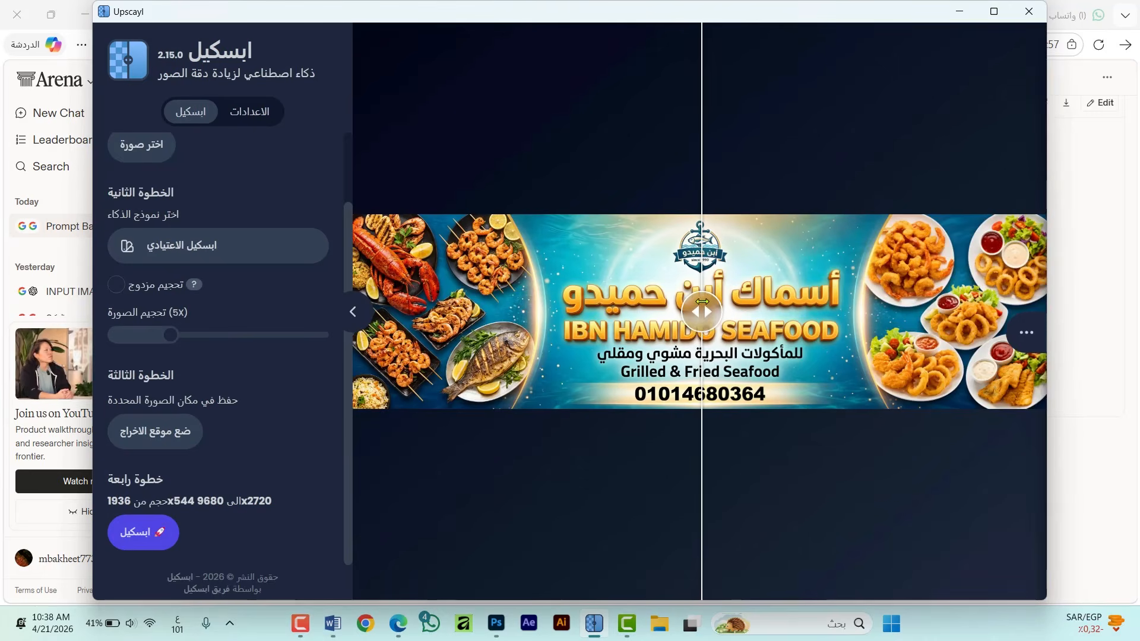
Step: Switch to File Explorer and open the upscaled seafood banner from the Downloads folder
left_click(594, 623)
left_click(658, 628)
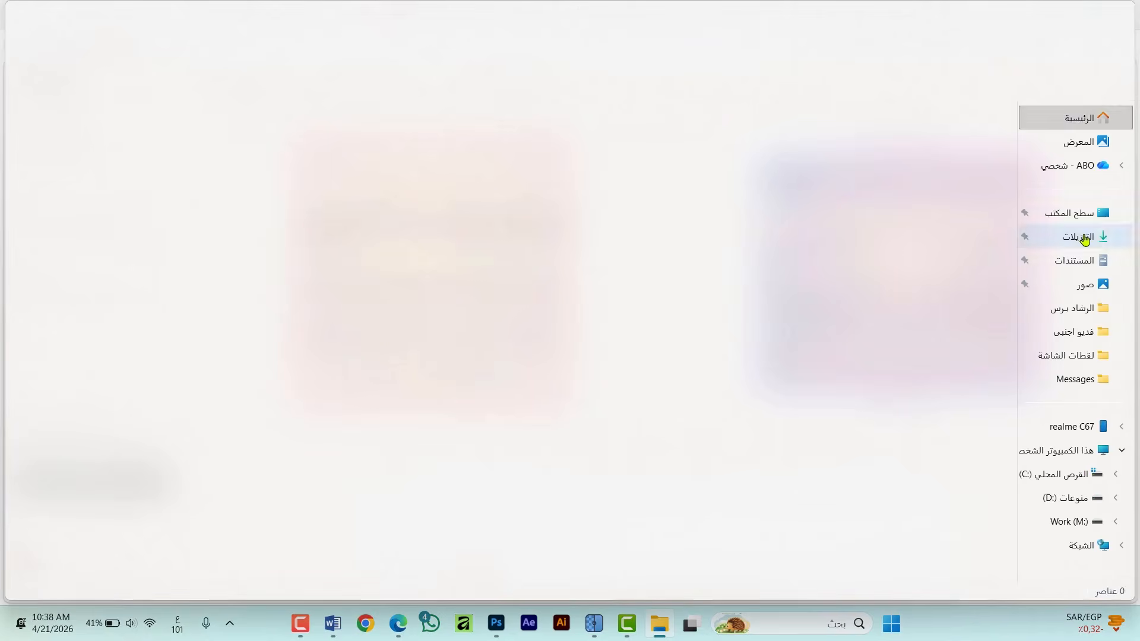
left_click(1079, 237)
left_click(959, 191)
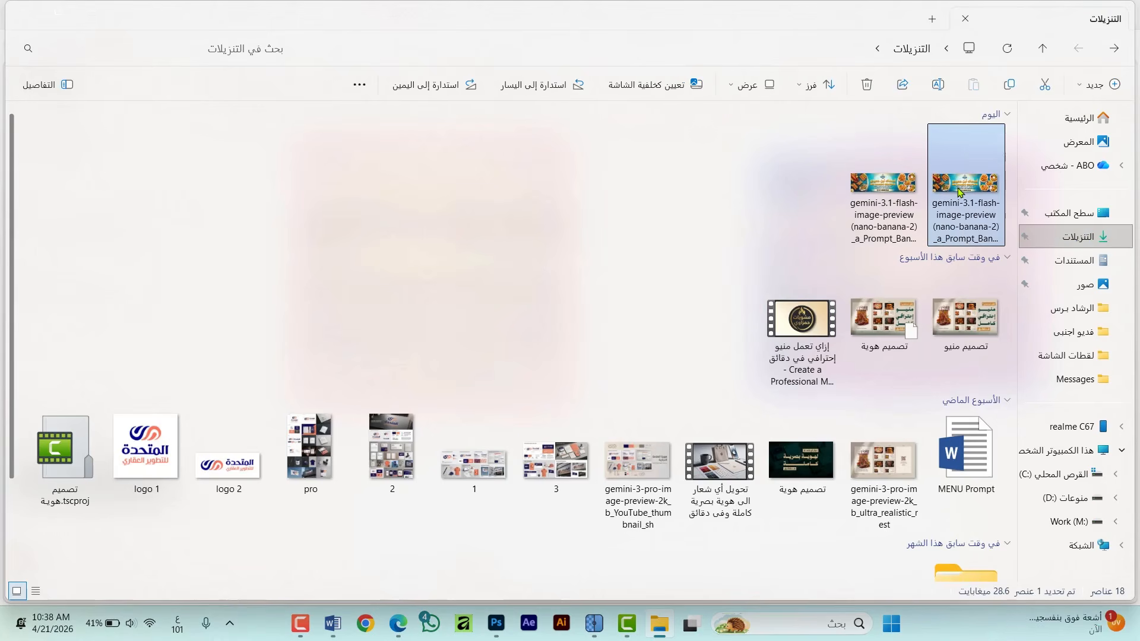
double_click(959, 191)
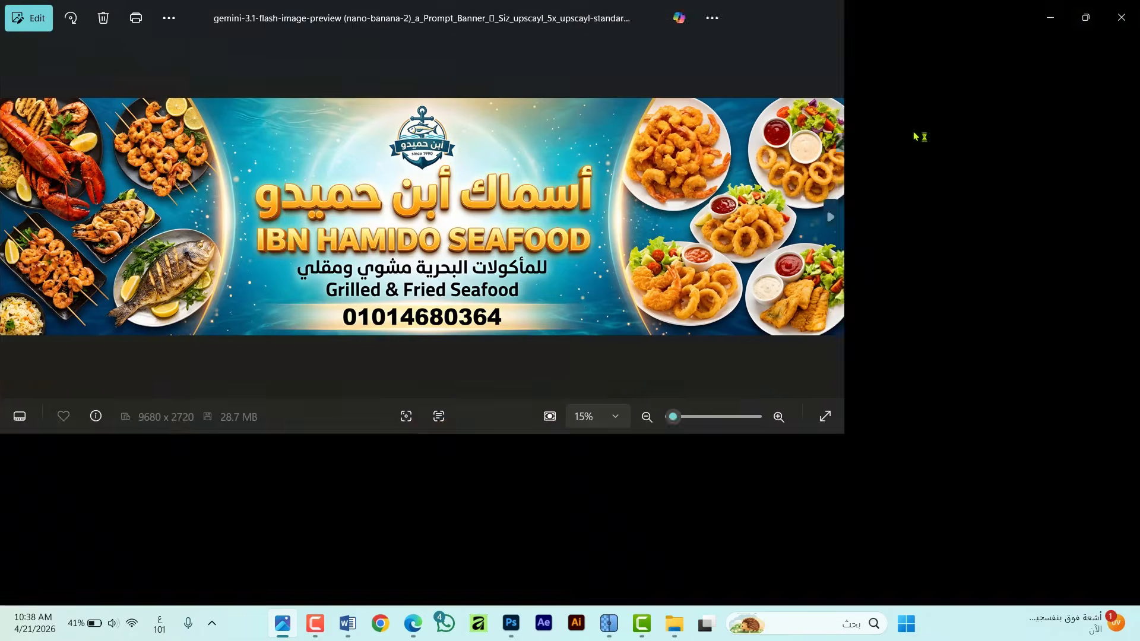
Step: Examine the upscaled seafood banner's fine detail in the photo viewer and close the viewer
scroll(692, 280, "up", 12)
left_click_drag(997, 274, 659, 278)
left_click_drag(1021, 255, 653, 315)
scroll(700, 289, "down", 9)
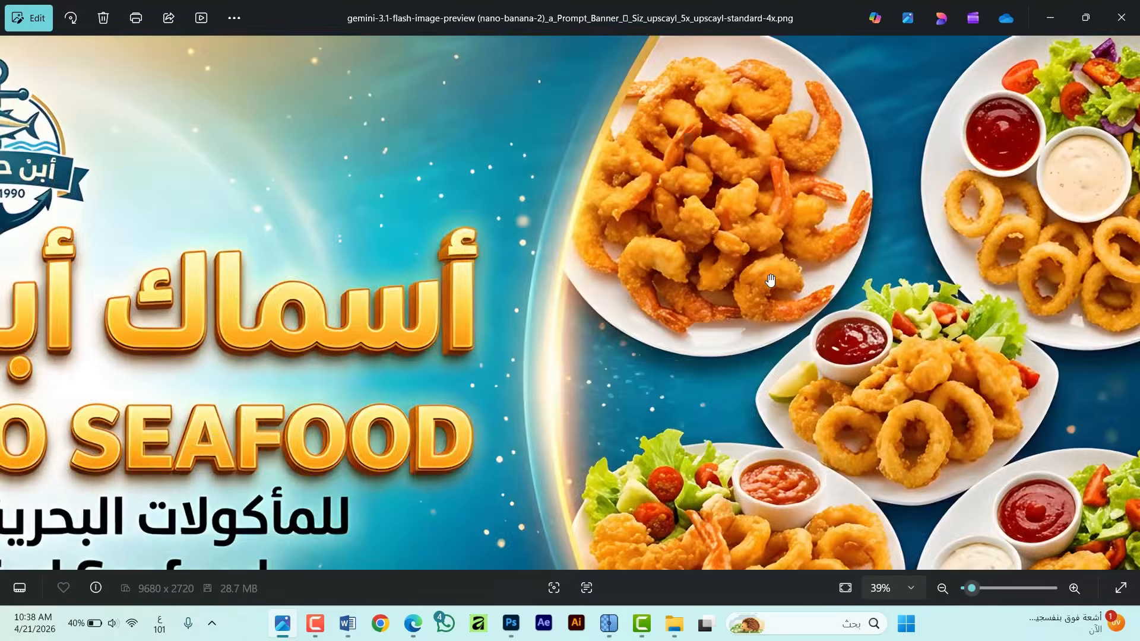
scroll(770, 280, "down", 4)
left_click(1121, 18)
Step: Place the upscaled seafood banner from the Downloads folder into the Photoshop document and stretch it to fill the canvas
left_click_drag(976, 181, 507, 333)
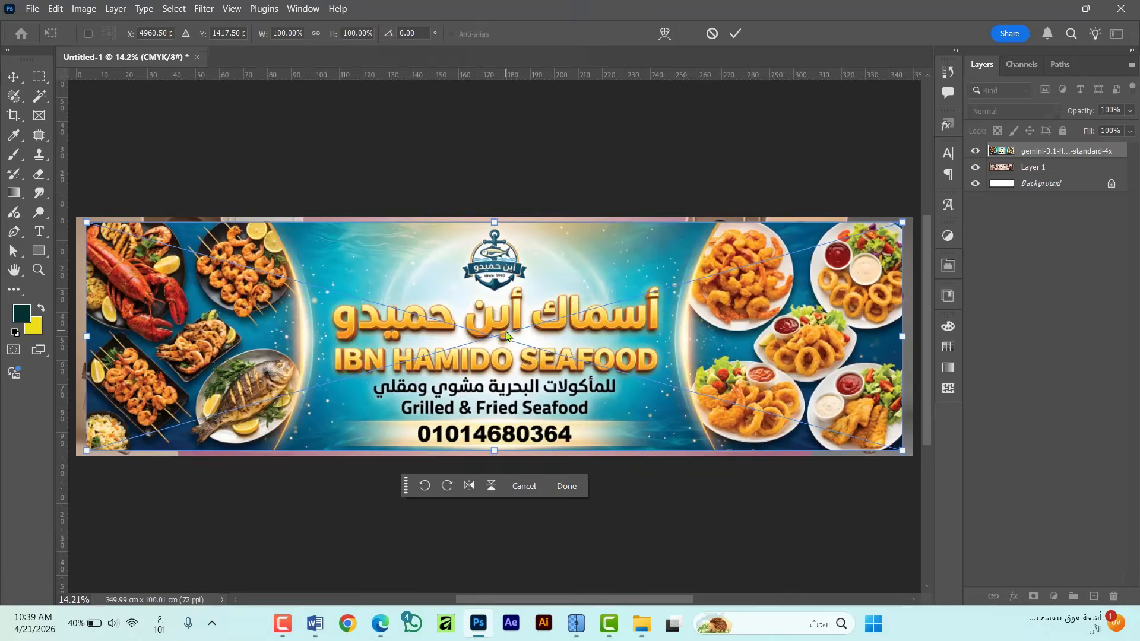
scroll(563, 302, "down", 1)
left_click_drag(870, 336, 880, 336)
left_click_drag(498, 235, 497, 231)
key("Return")
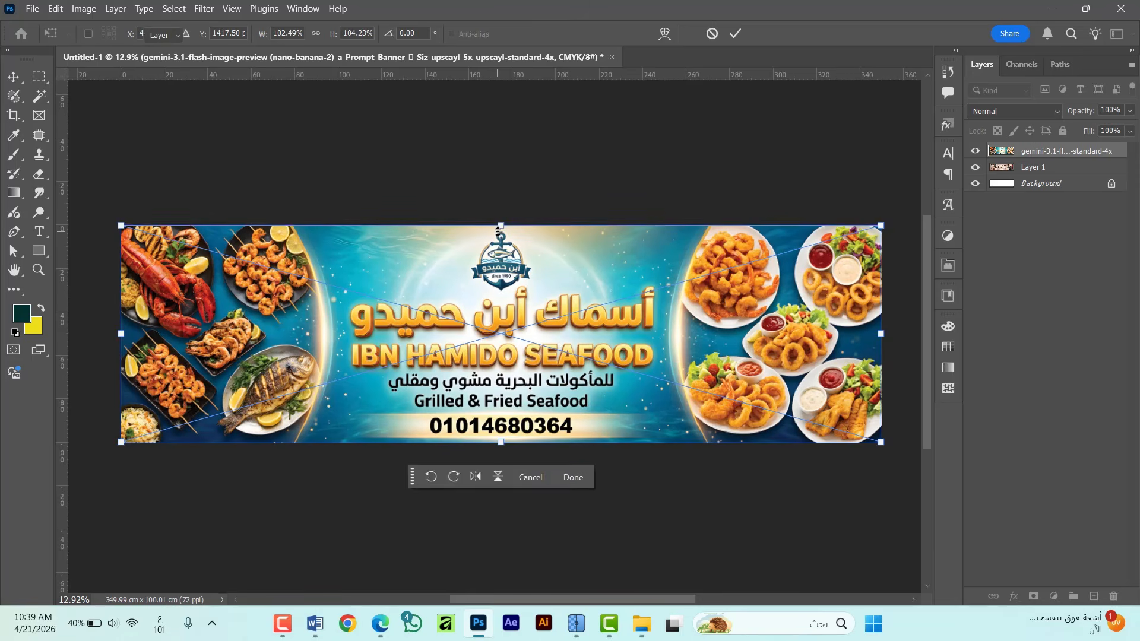
Step: Examine the placed seafood banner's lettering and fried-seafood plates at 100% zoom, then return to the full-canvas view
key("ctrl+1")
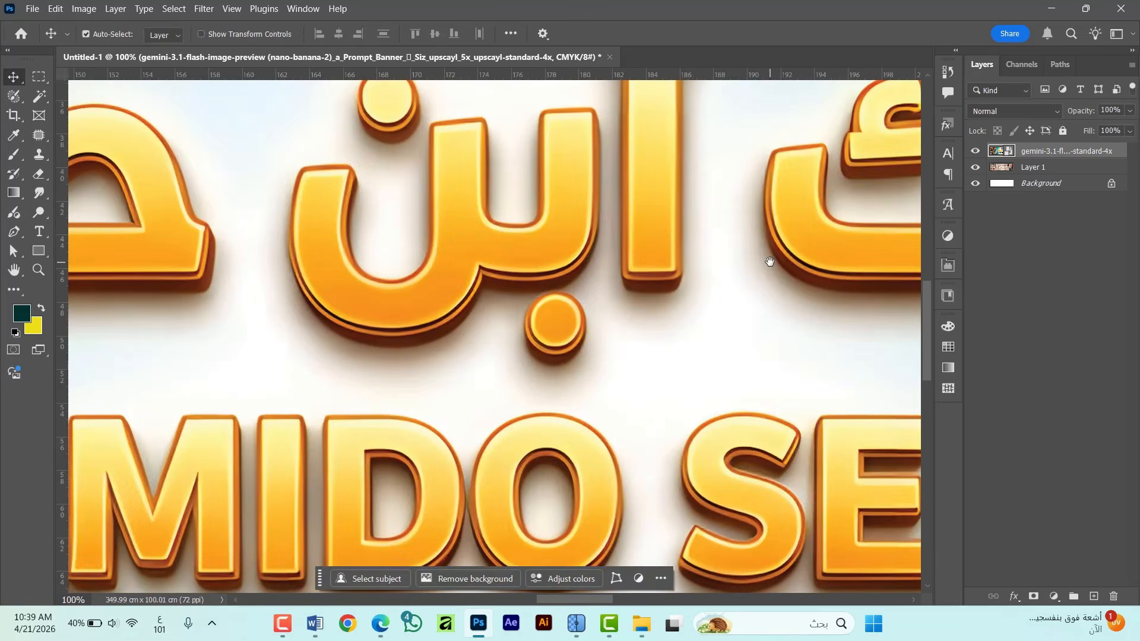
left_click_drag(524, 295, 409, 314)
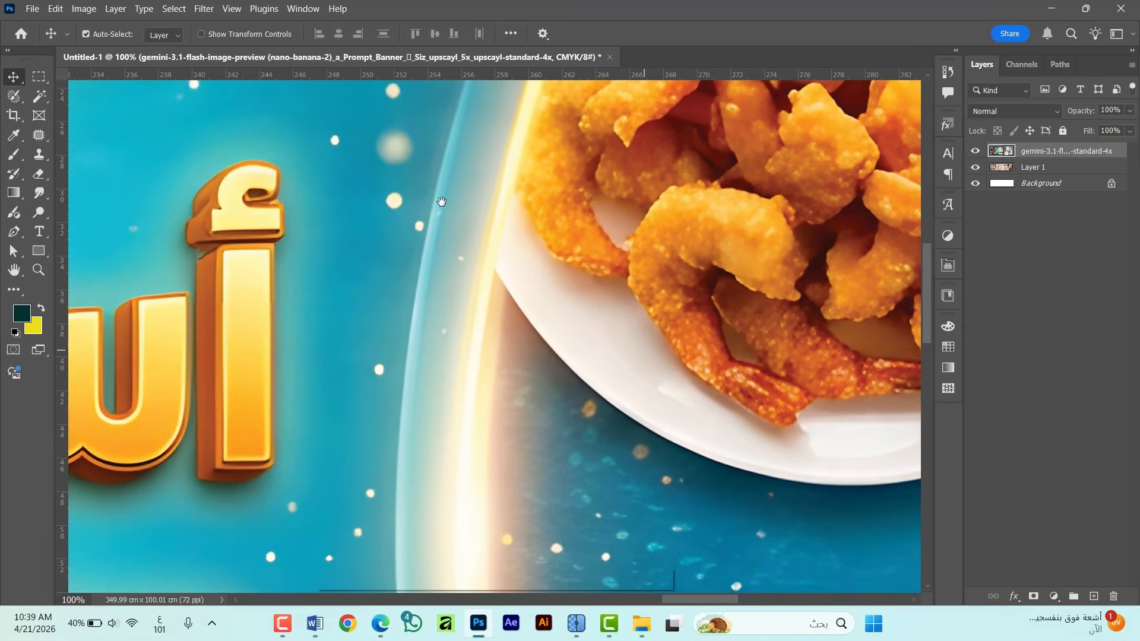
left_click_drag(441, 201, 419, 184)
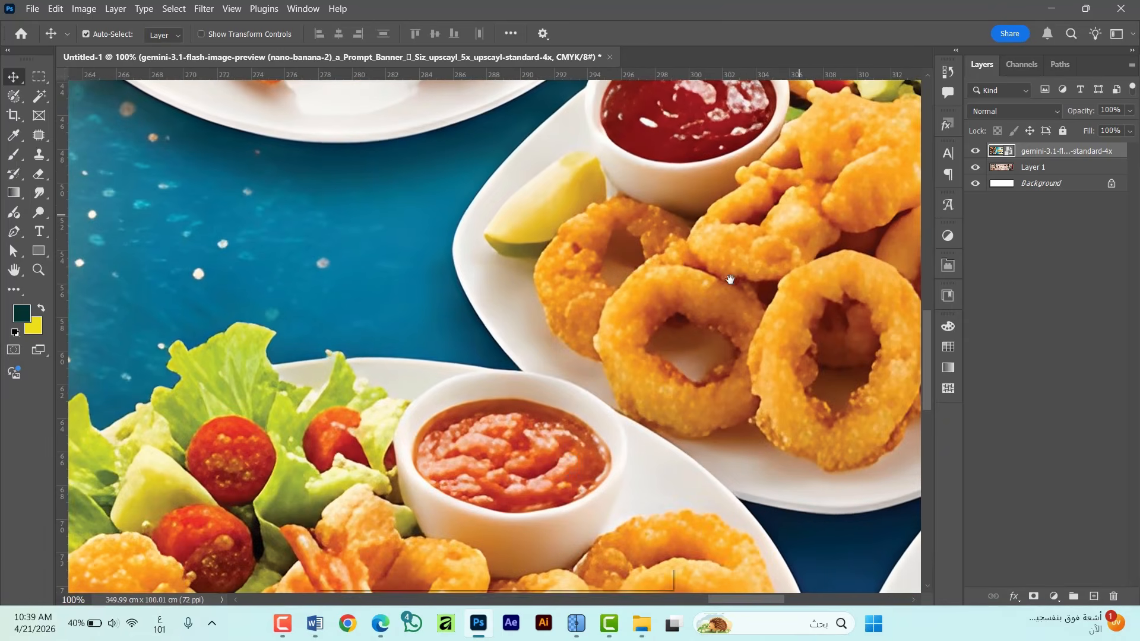
left_click_drag(730, 280, 487, 417)
left_click_drag(687, 215, 668, 458)
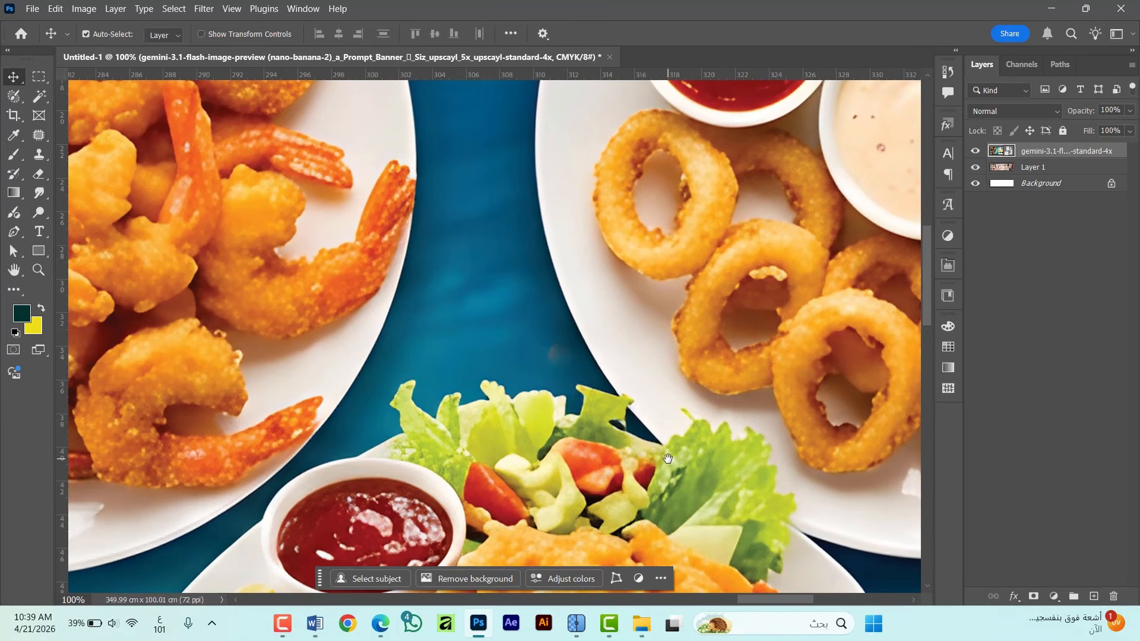
key("ctrl+0")
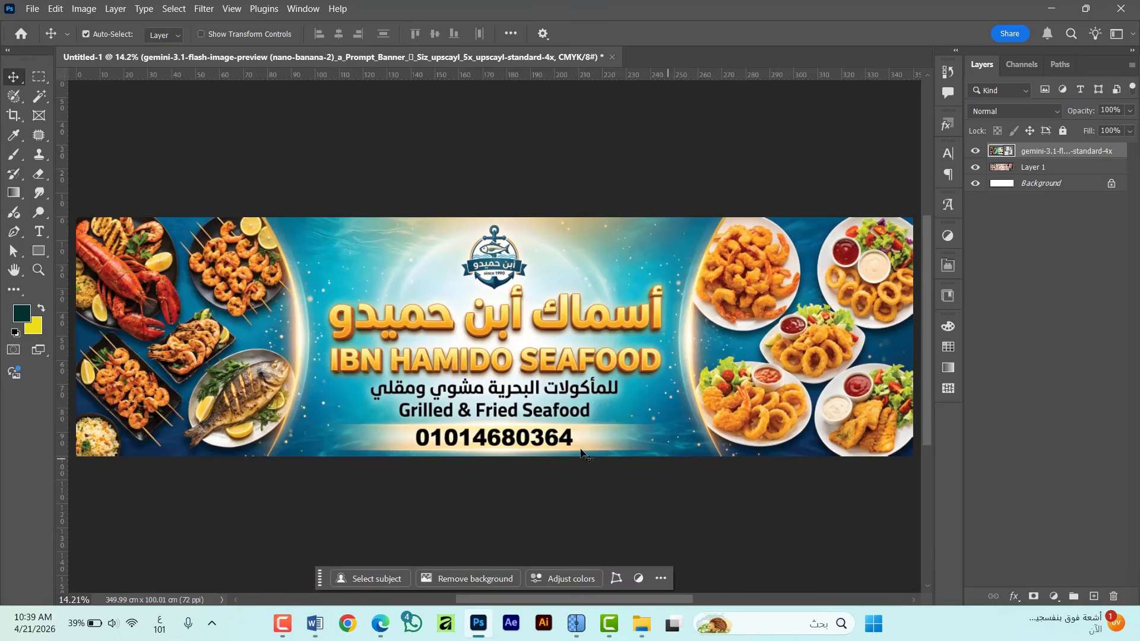
Step: Deselect the banner layer and preview the whole seafood banner in full screen mode, fitted to the screen
left_click(533, 168)
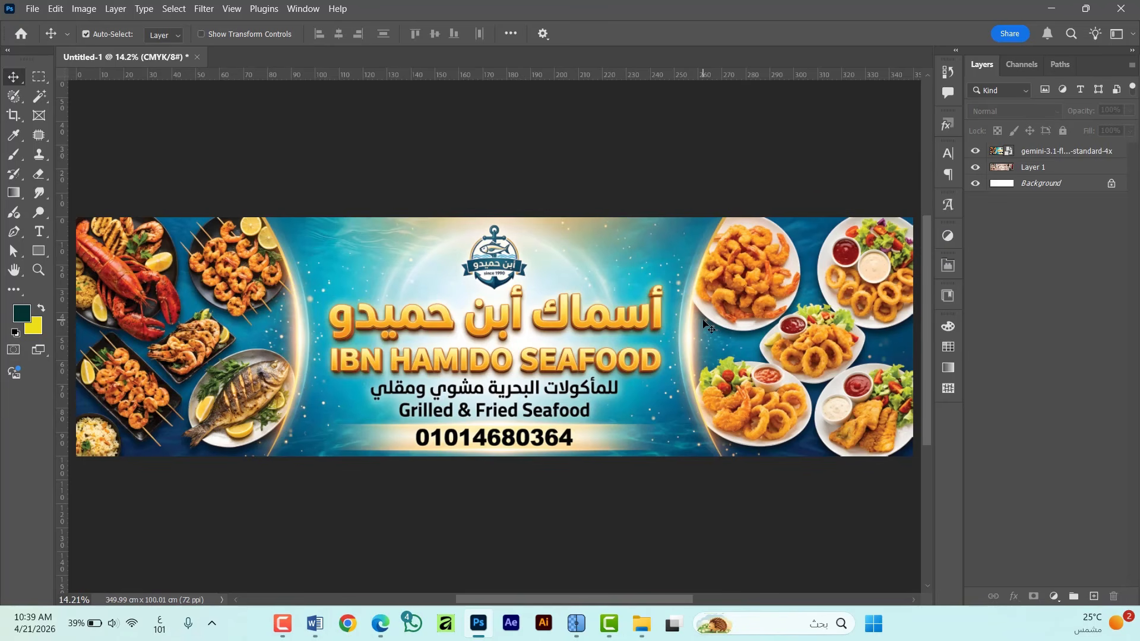
key("f")
key("f")
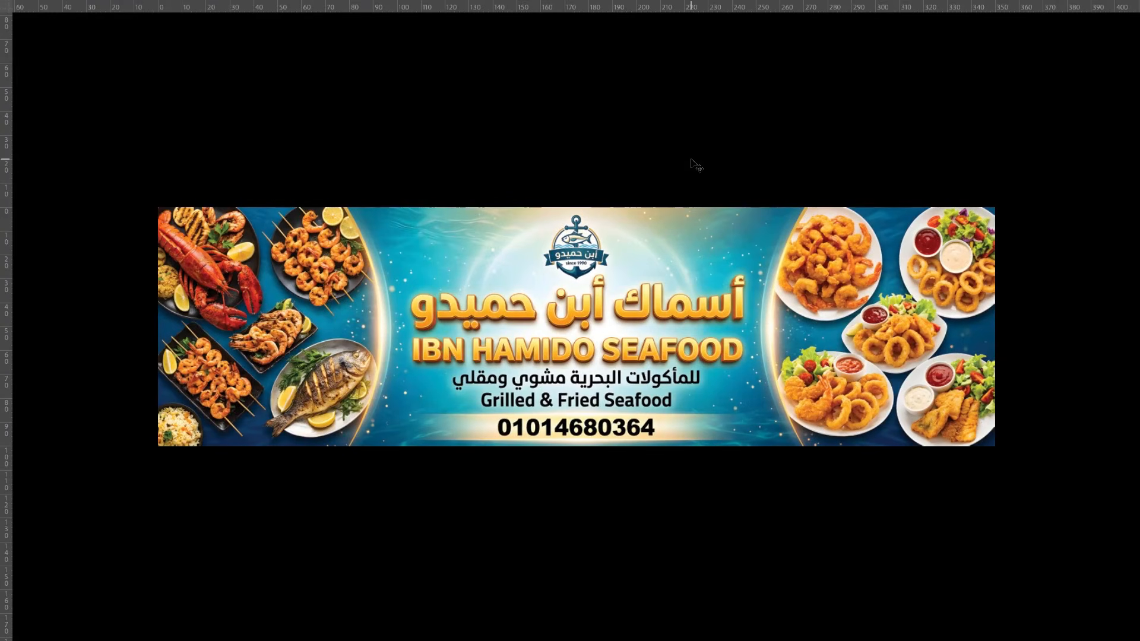
key("ctrl+0")
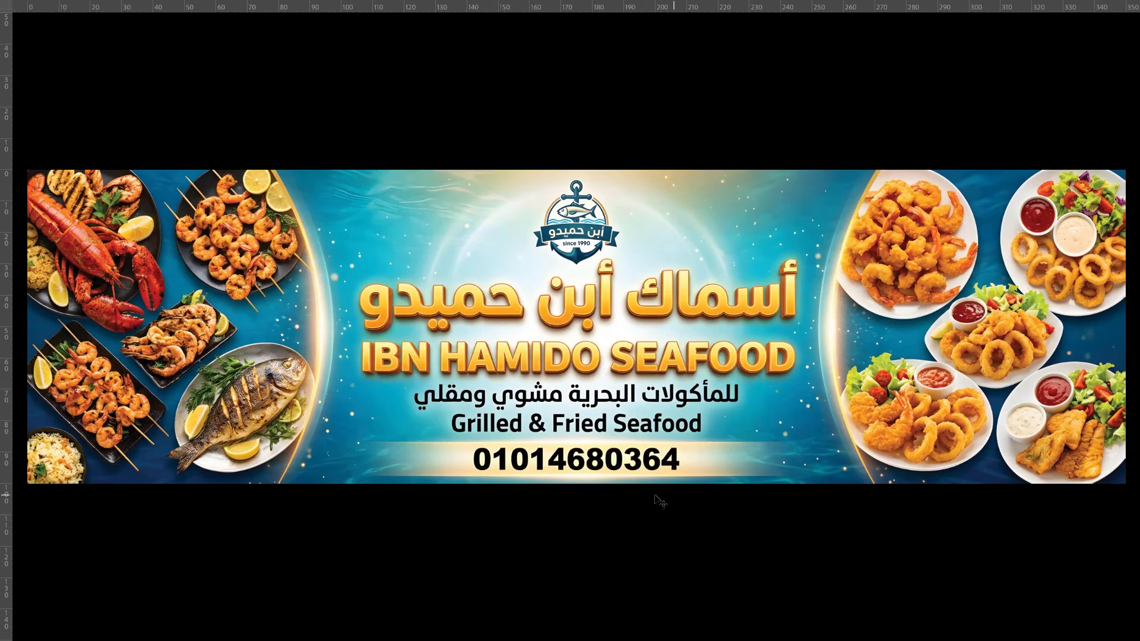